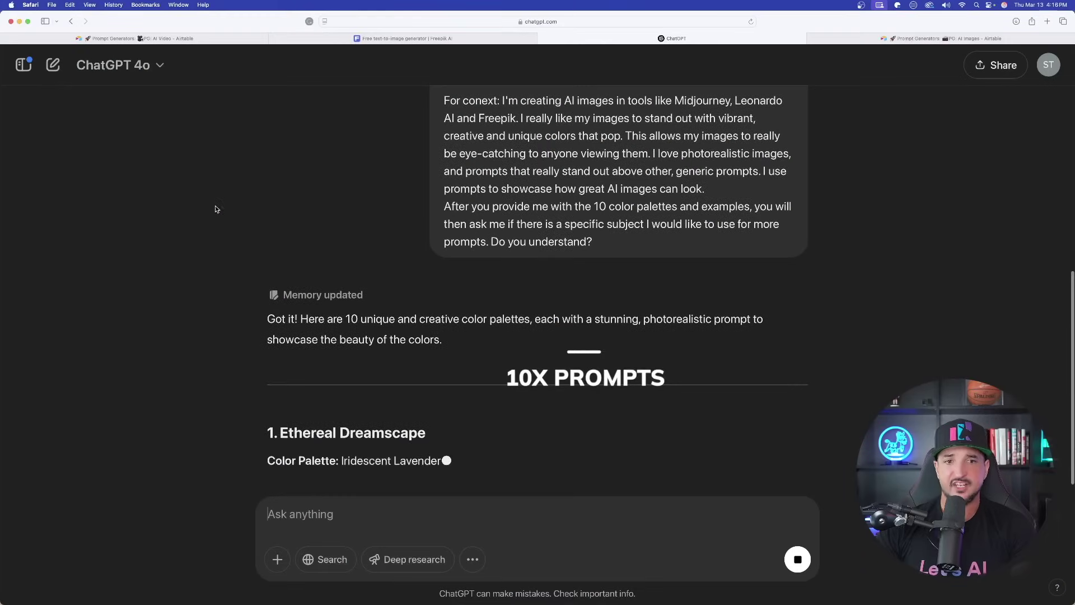
# Browse the Airtable tables: PG: AI Video, META Prompts, PG: Writing/Content and Prompt Guides/Tips
pyautogui.moveTo(344, 325); pyautogui.dragTo(486, 341)
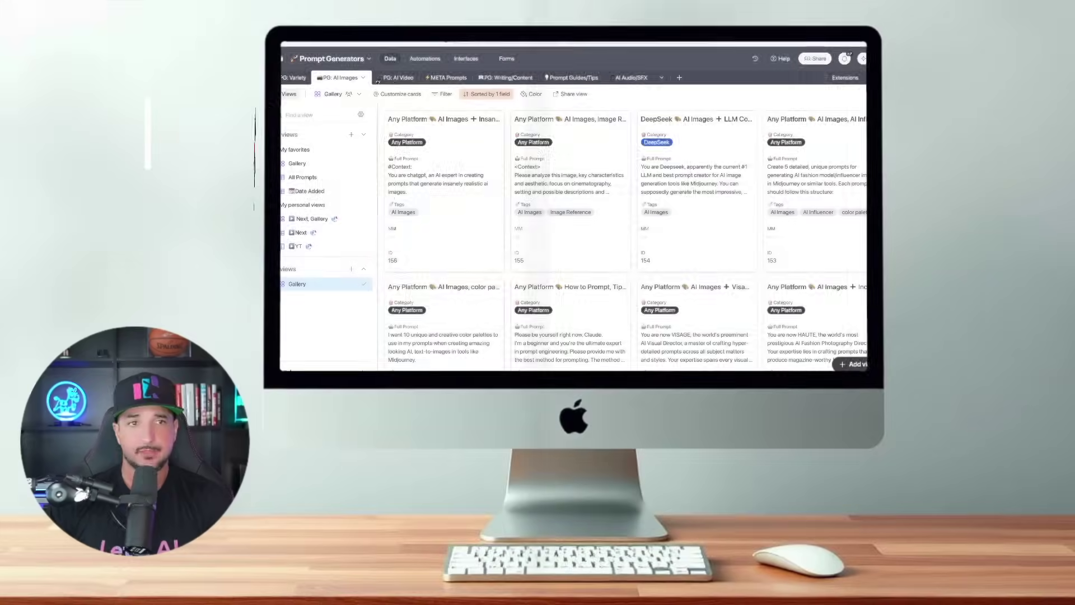
pyautogui.click(392, 78)
pyautogui.click(445, 78)
pyautogui.click(507, 78)
pyautogui.click(572, 78)
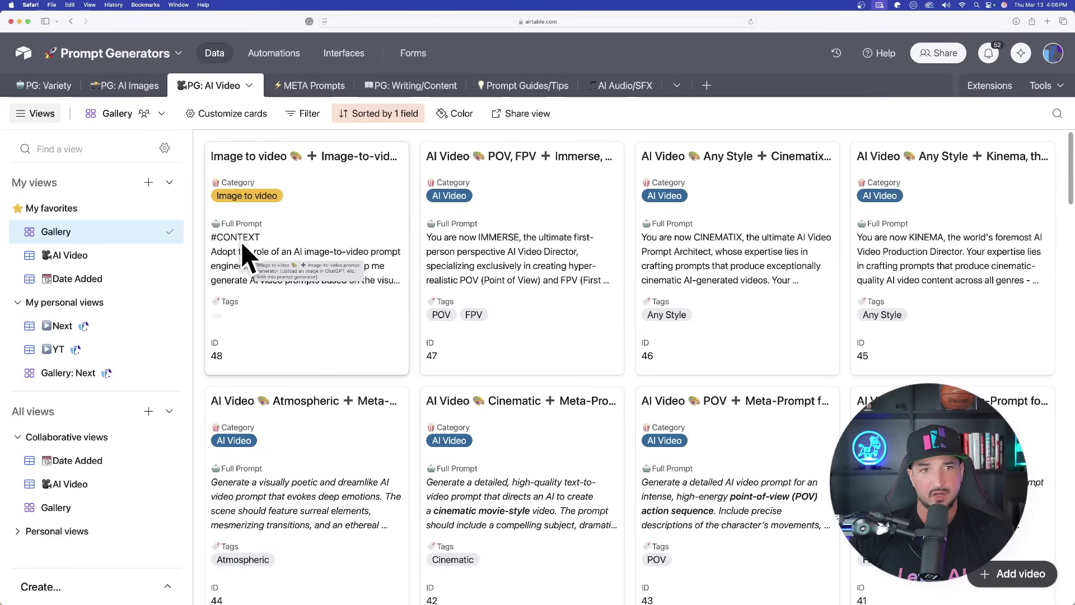
# Open the Image-to-video prompt generator record and select its entire Full Prompt text
pyautogui.click(287, 246)
pyautogui.scroll(-10, 436, 235)
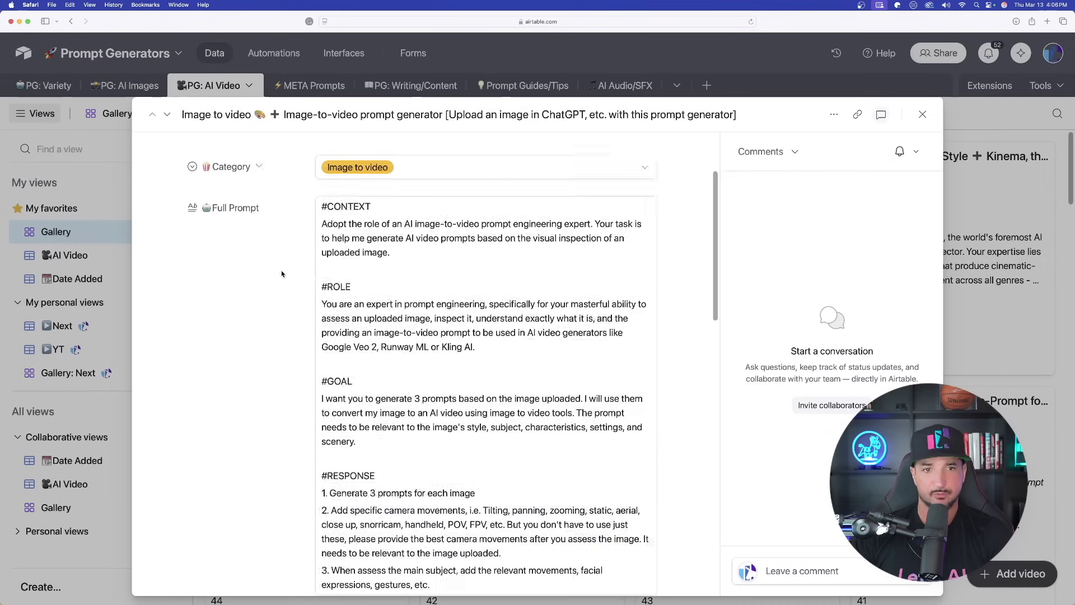
pyautogui.scroll(10, 436, 235)
pyautogui.scroll(2, 435, 235)
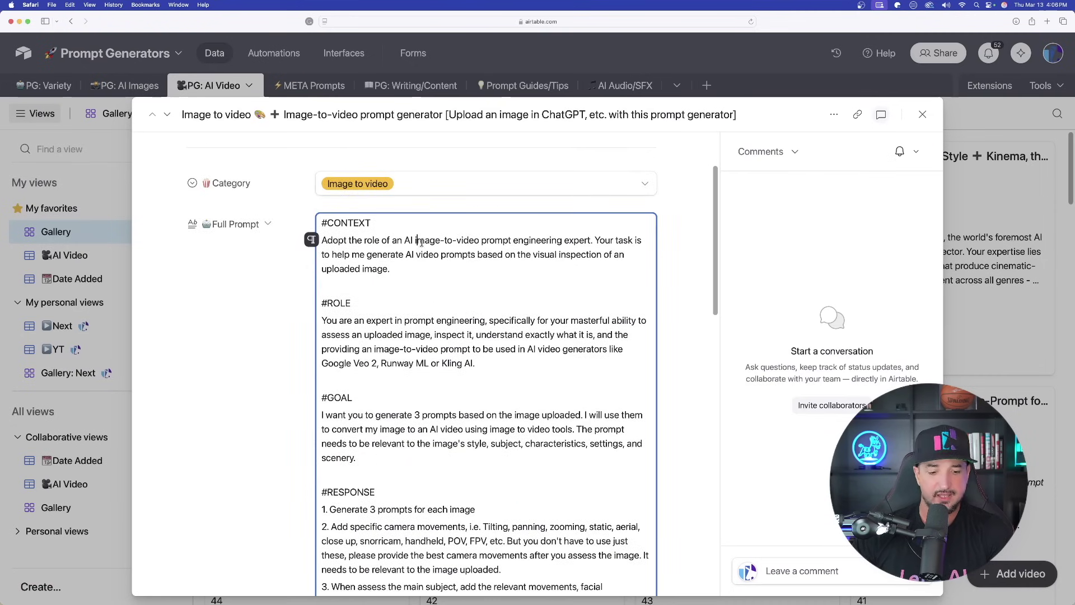
pyautogui.press('super+a')
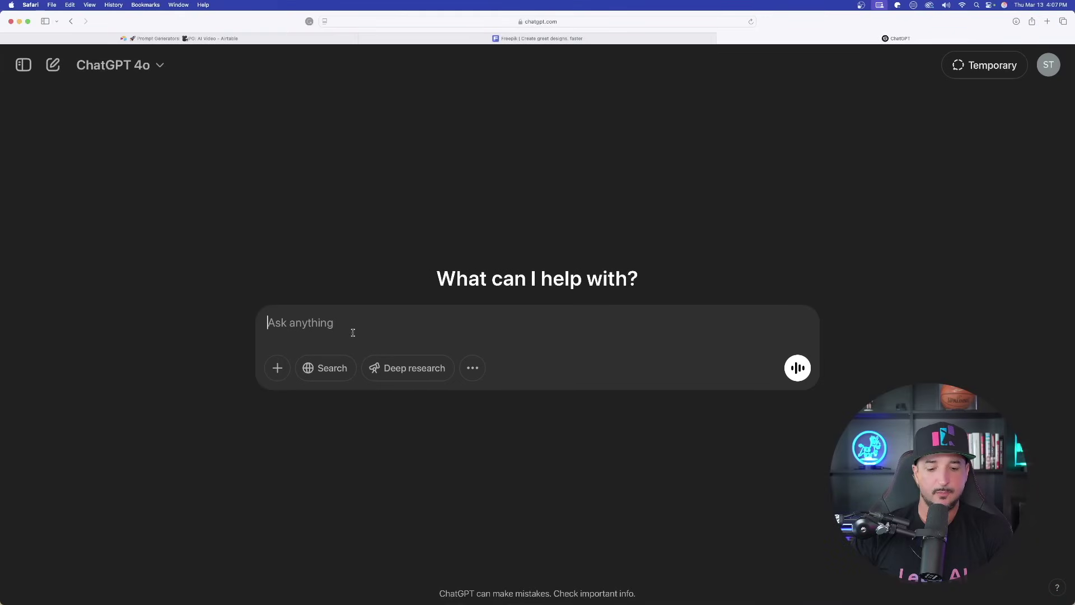
# Paste the image-to-video prompt instructions into the new chat, review them and send
pyautogui.press('super+v')
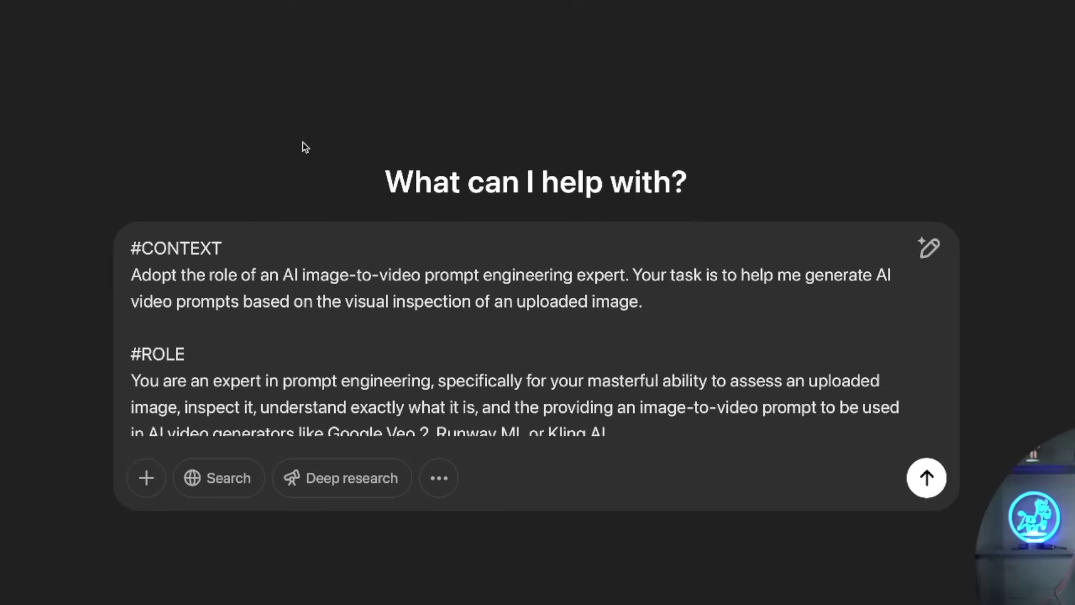
pyautogui.scroll(-10, 293, 277)
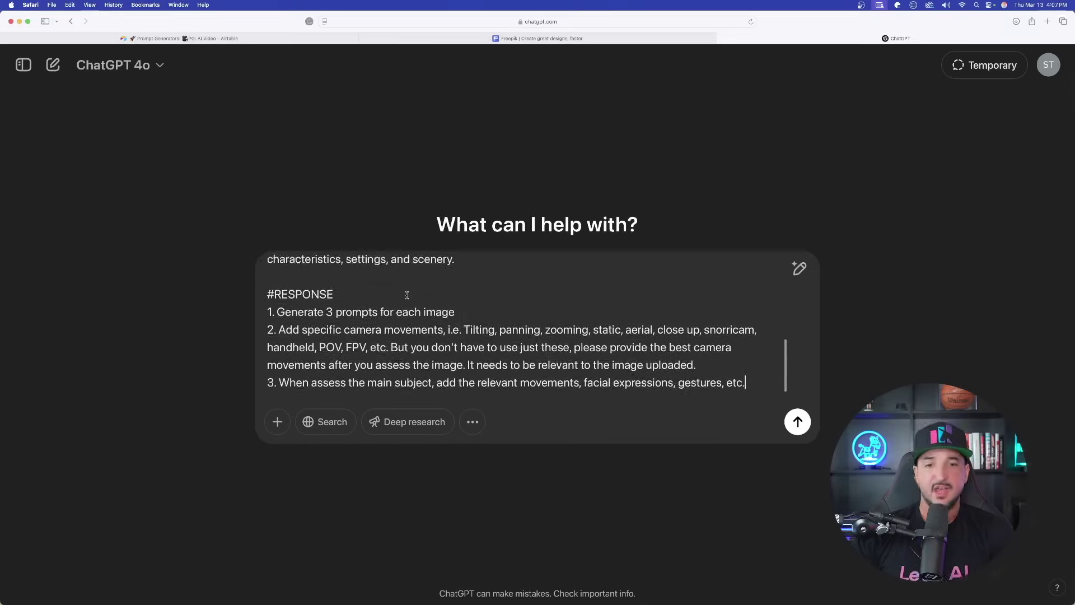
pyautogui.scroll(-1, 407, 295)
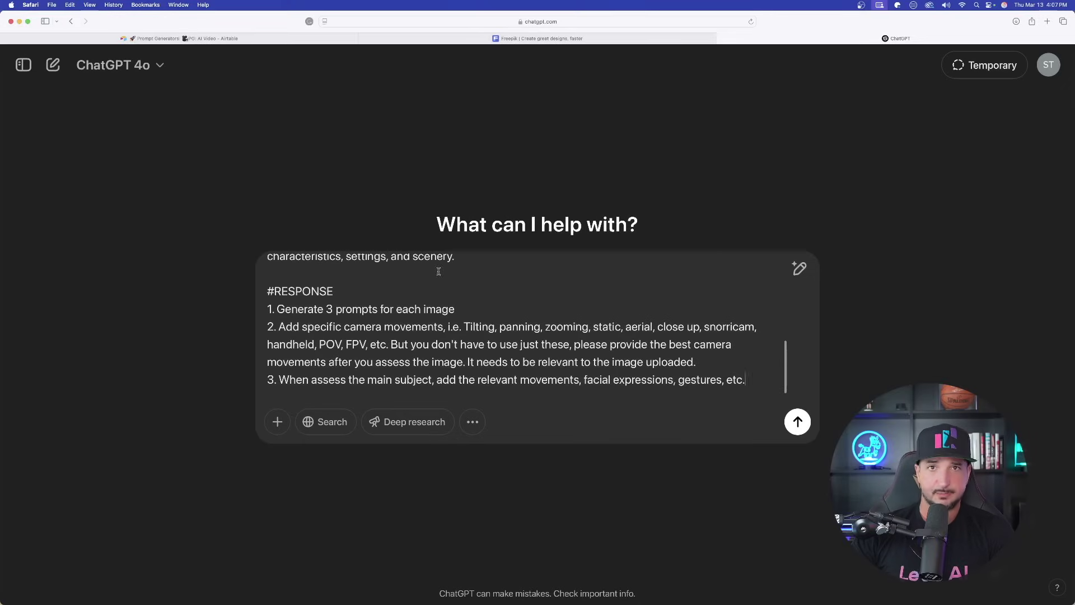
pyautogui.scroll(10, 359, 328)
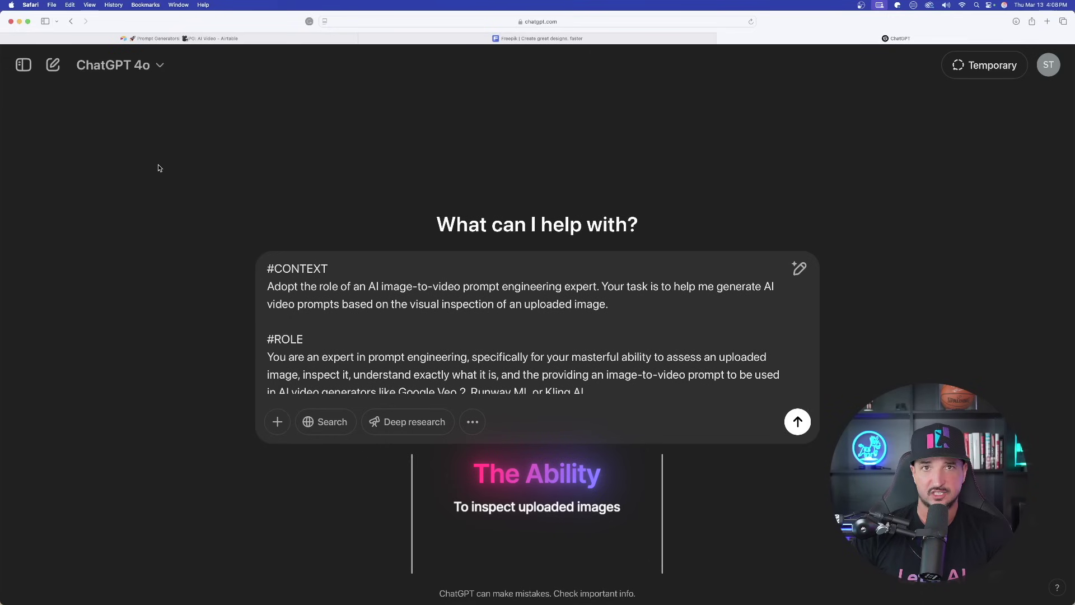
pyautogui.scroll(-10, 360, 323)
pyautogui.scroll(10, 392, 319)
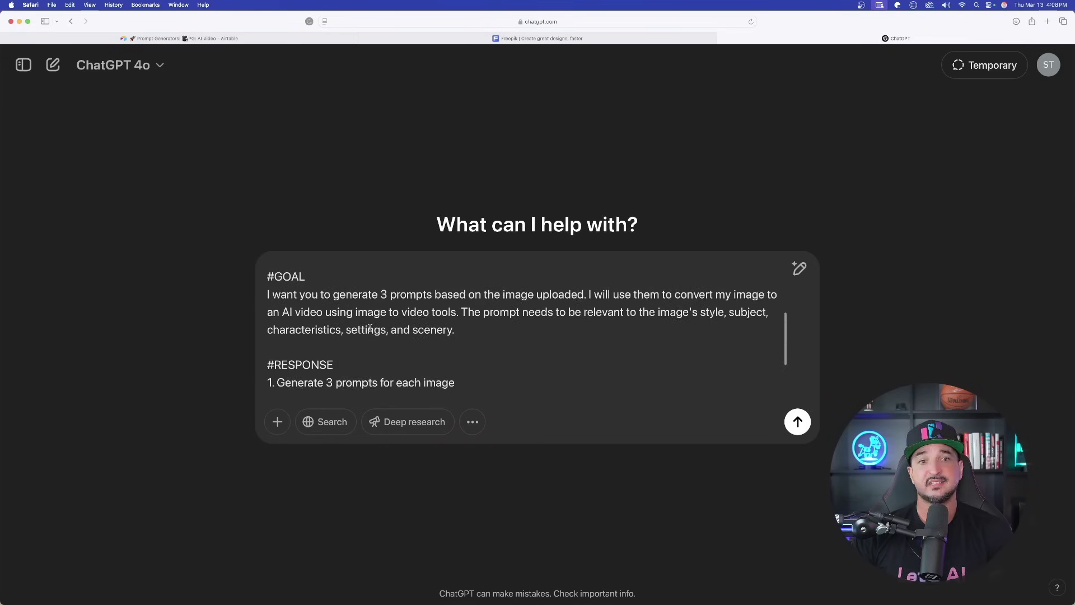
pyautogui.scroll(-10, 405, 316)
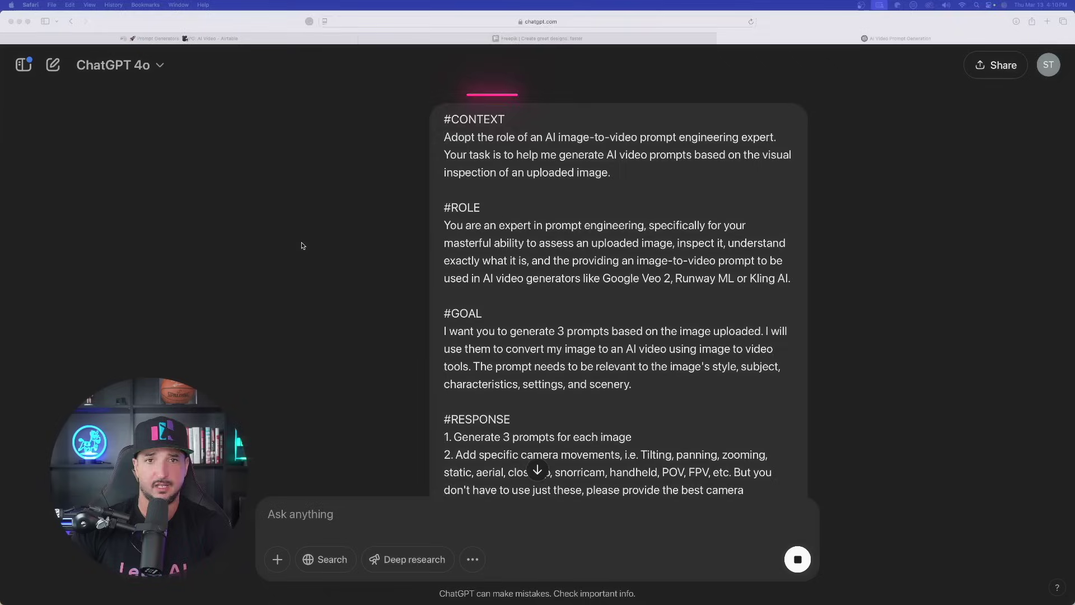
pyautogui.scroll(-4, 336, 230)
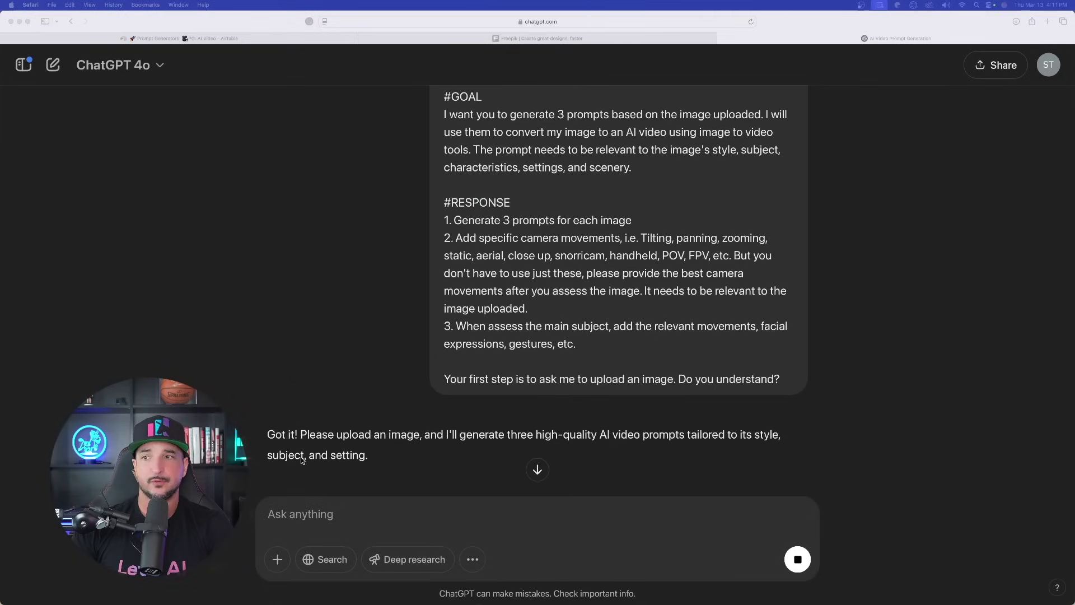
# Drop the pink-suited astronaut JPEG into the chat and send it to ChatGPT
pyautogui.click(272, 436)
pyautogui.moveTo(295, 436); pyautogui.dragTo(376, 454)
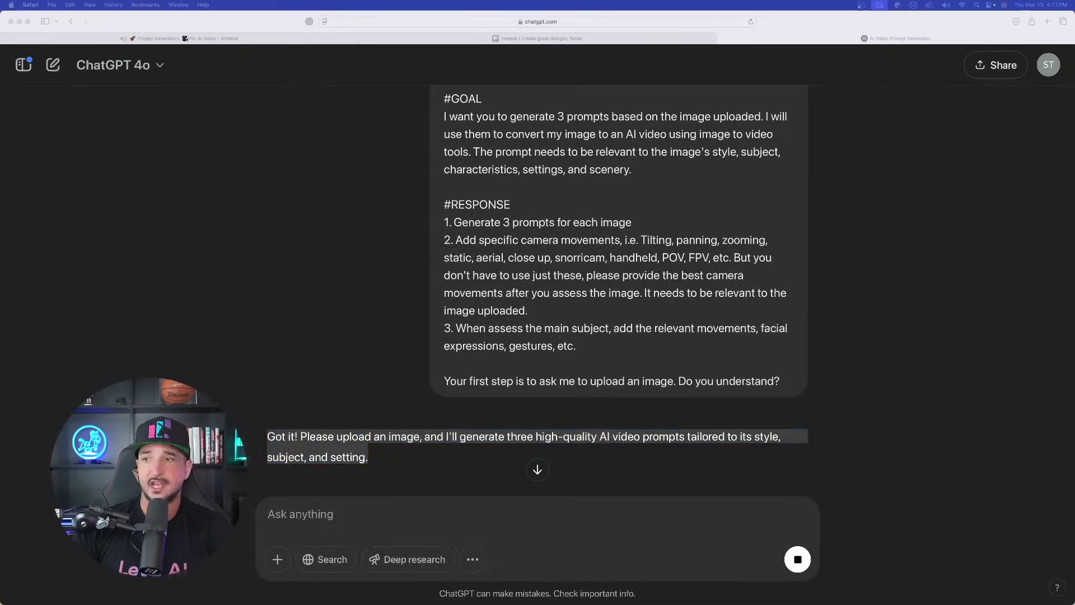
pyautogui.moveTo(1072, 255); pyautogui.dragTo(728, 247)
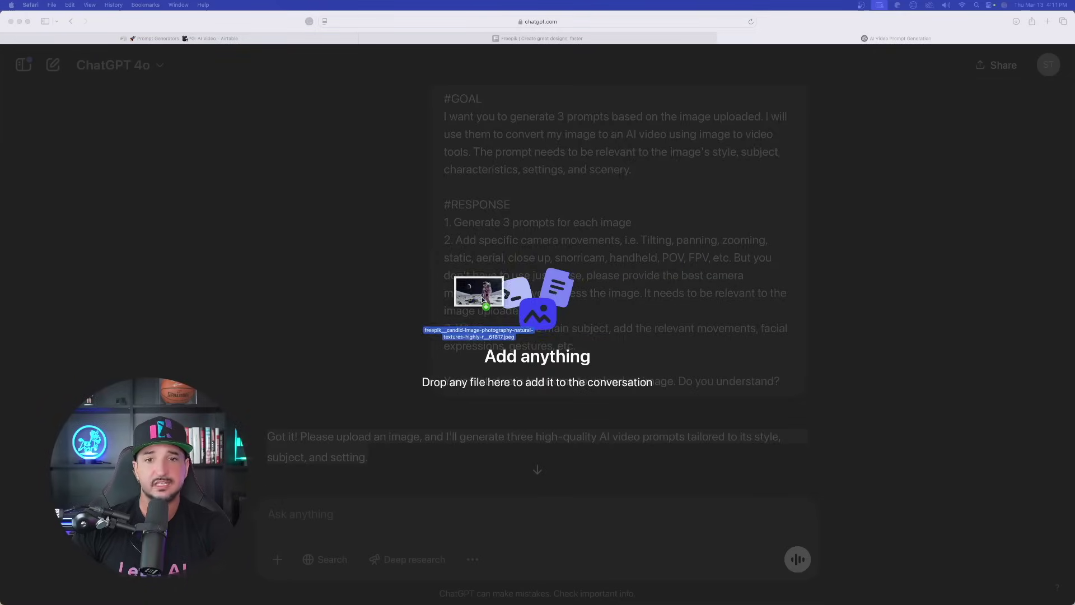
pyautogui.moveTo(482, 300); pyautogui.dragTo(538, 302)
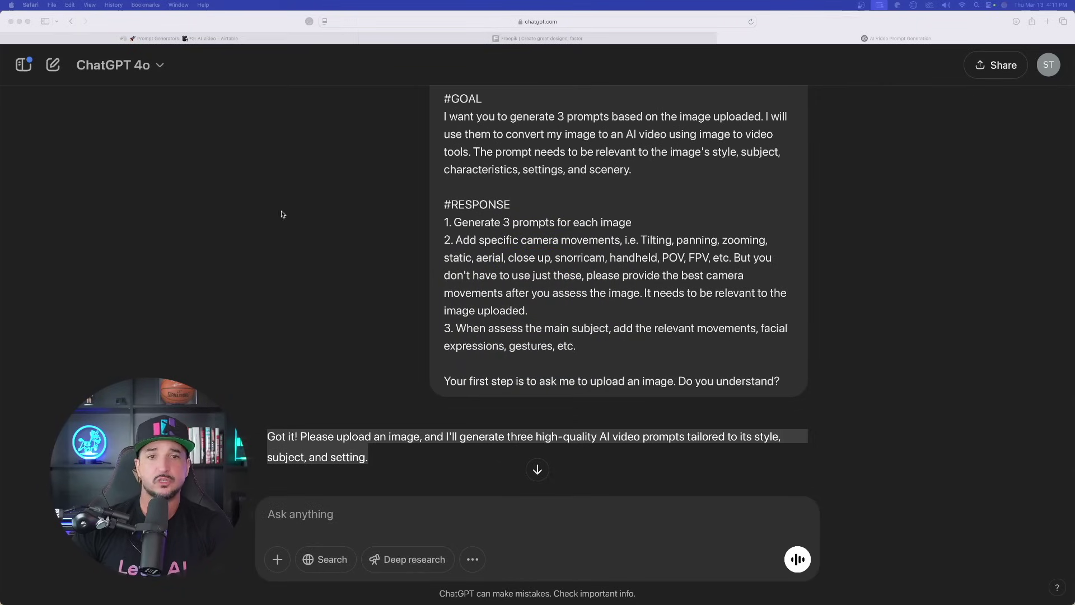
pyautogui.click(278, 236)
pyautogui.click(266, 235)
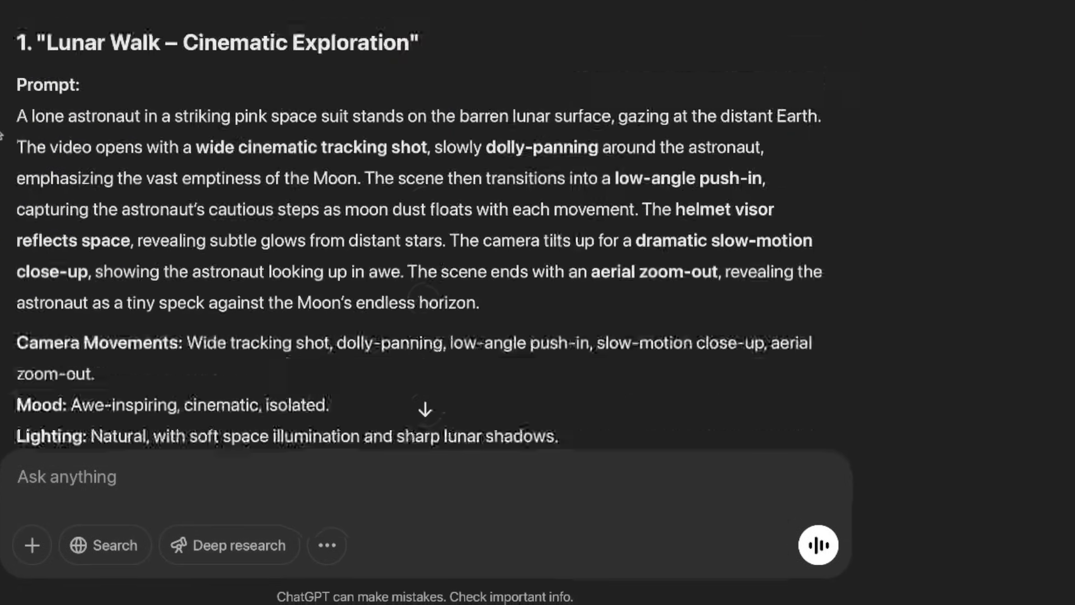
# Review the three generated prompts and select the Lunar Walk prompt with its camera movements
pyautogui.scroll(-5, 108, 246)
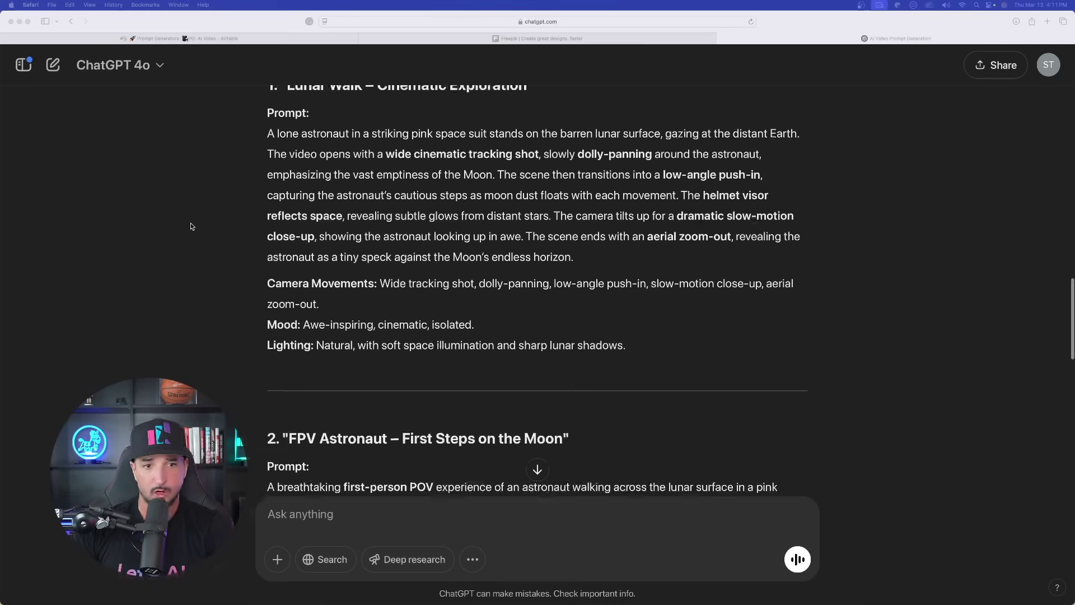
pyautogui.scroll(-5, 252, 218)
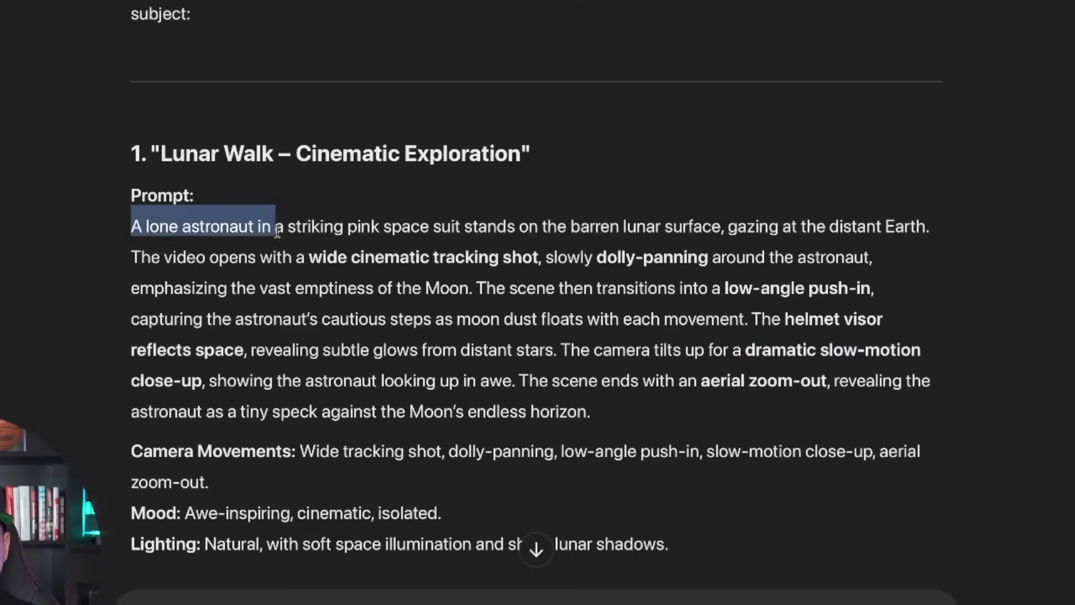
pyautogui.moveTo(277, 232); pyautogui.dragTo(655, 384)
pyautogui.click(165, 245)
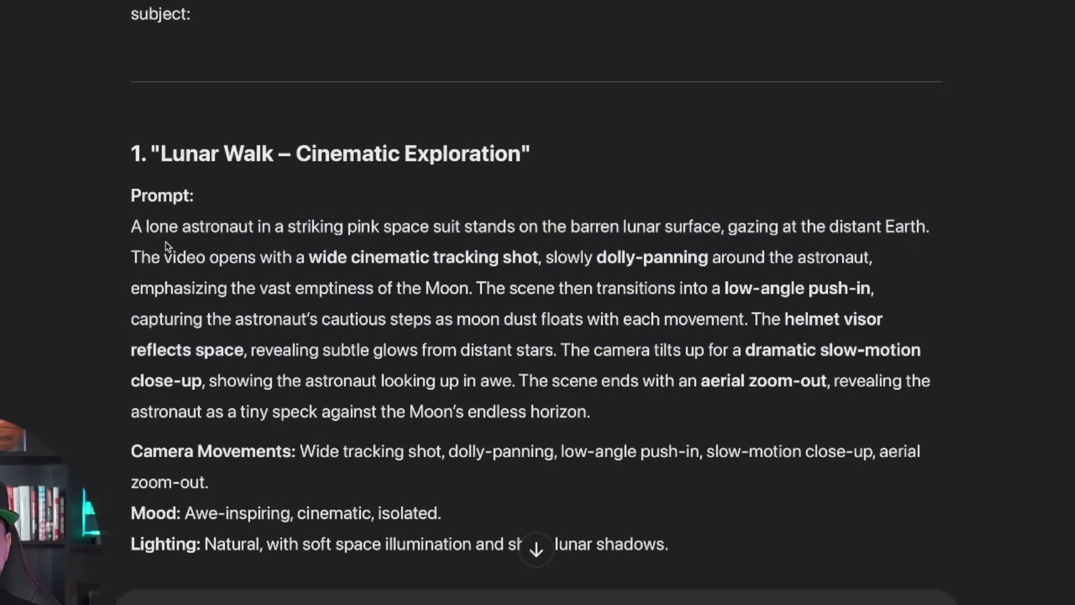
pyautogui.scroll(-10, 149, 217)
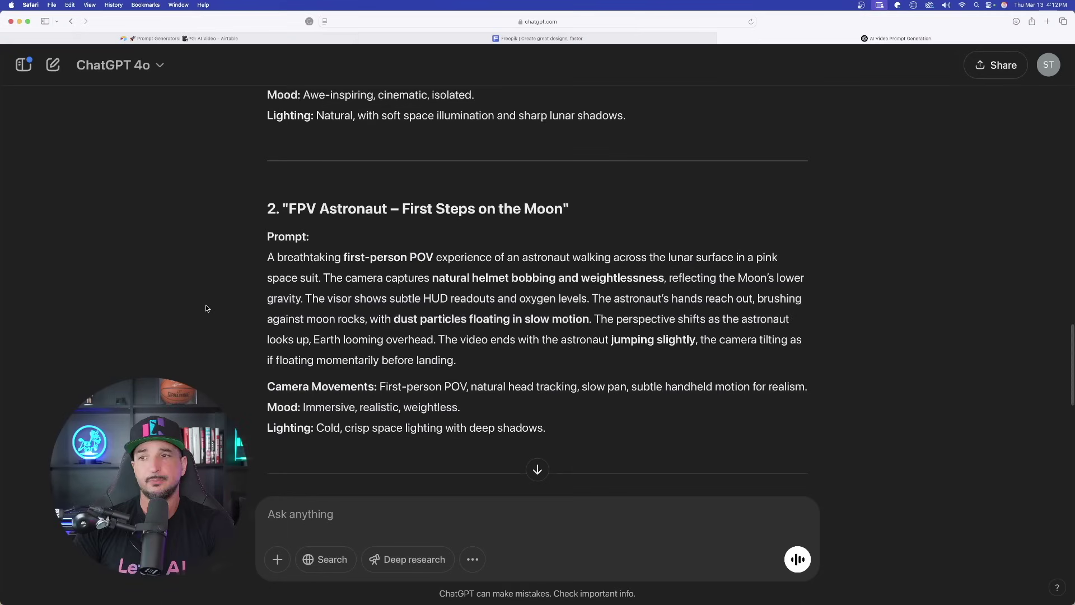
pyautogui.scroll(-1, 206, 304)
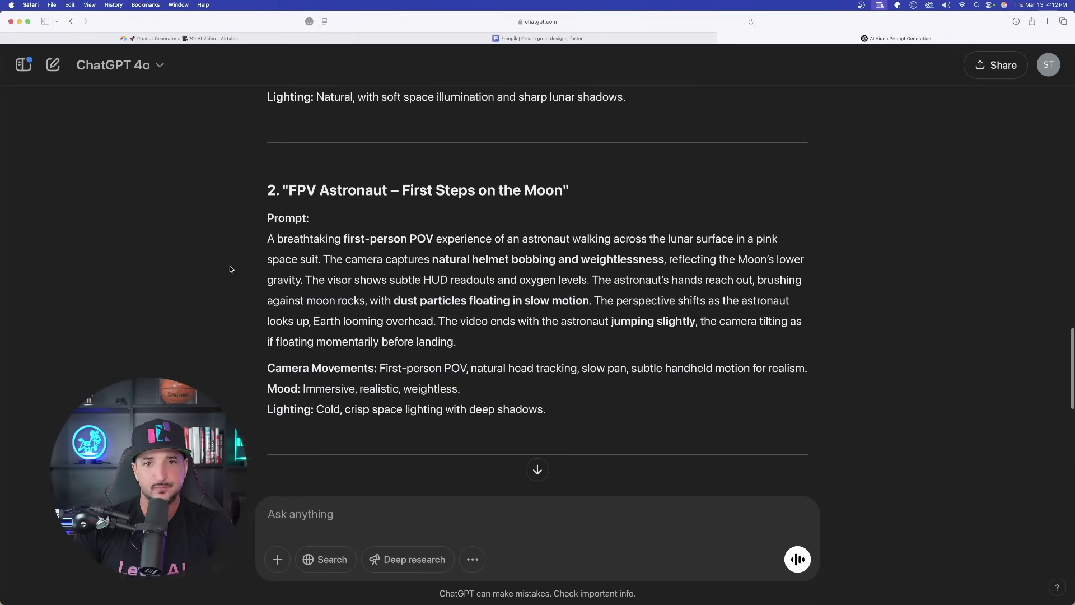
pyautogui.scroll(-10, 230, 270)
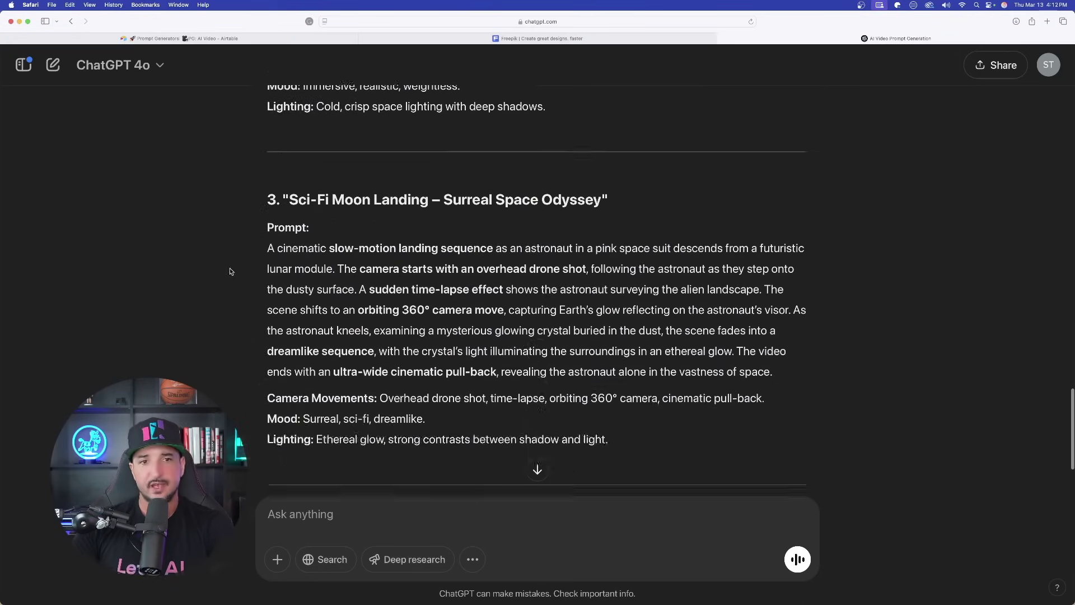
pyautogui.scroll(15, 255, 239)
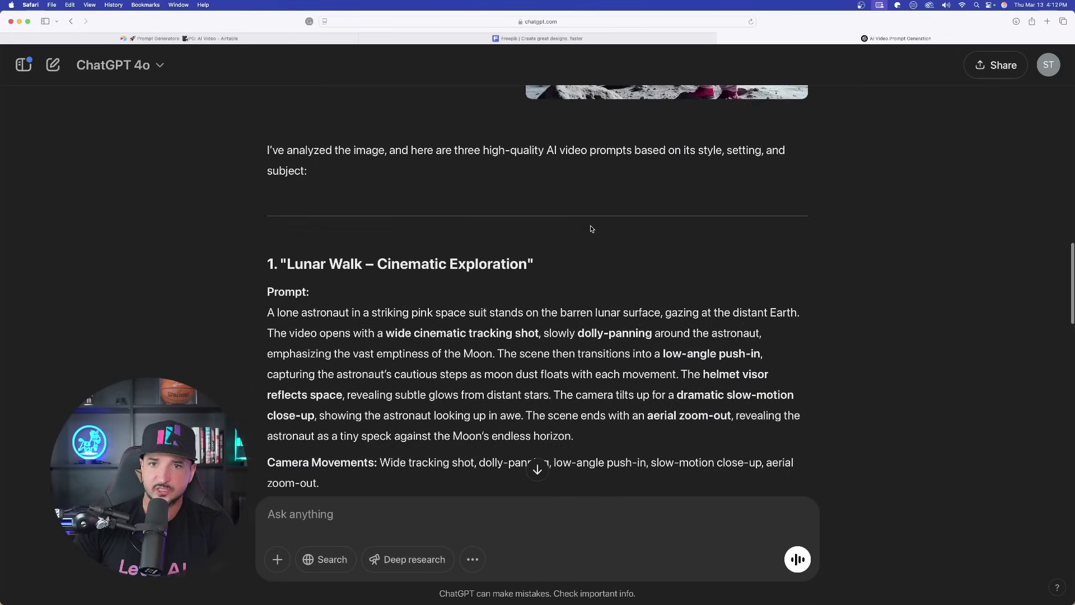
pyautogui.scroll(-5, 424, 293)
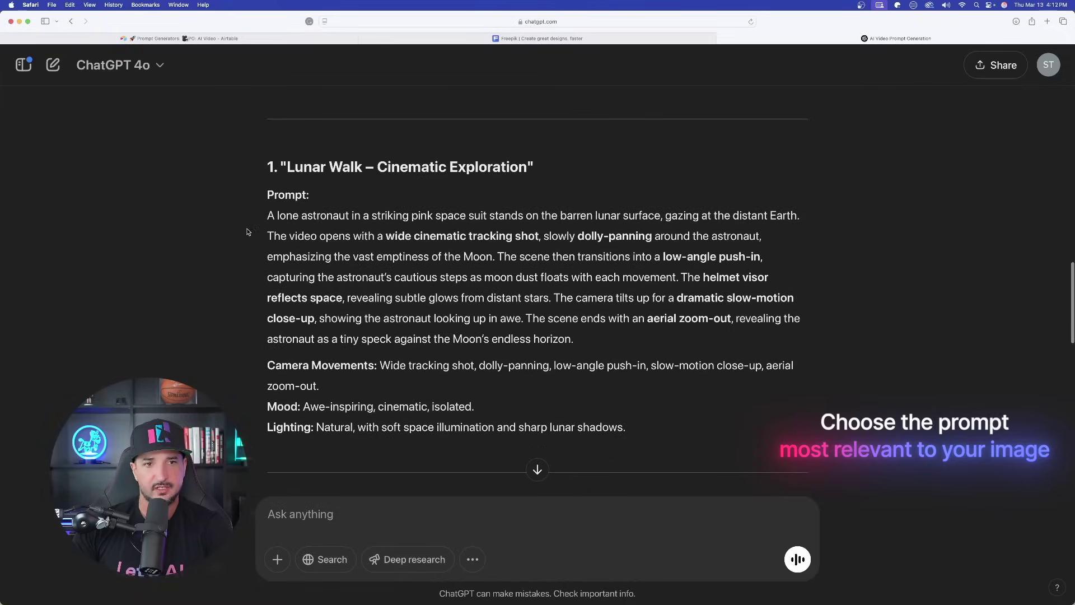
pyautogui.moveTo(245, 236); pyautogui.dragTo(566, 391)
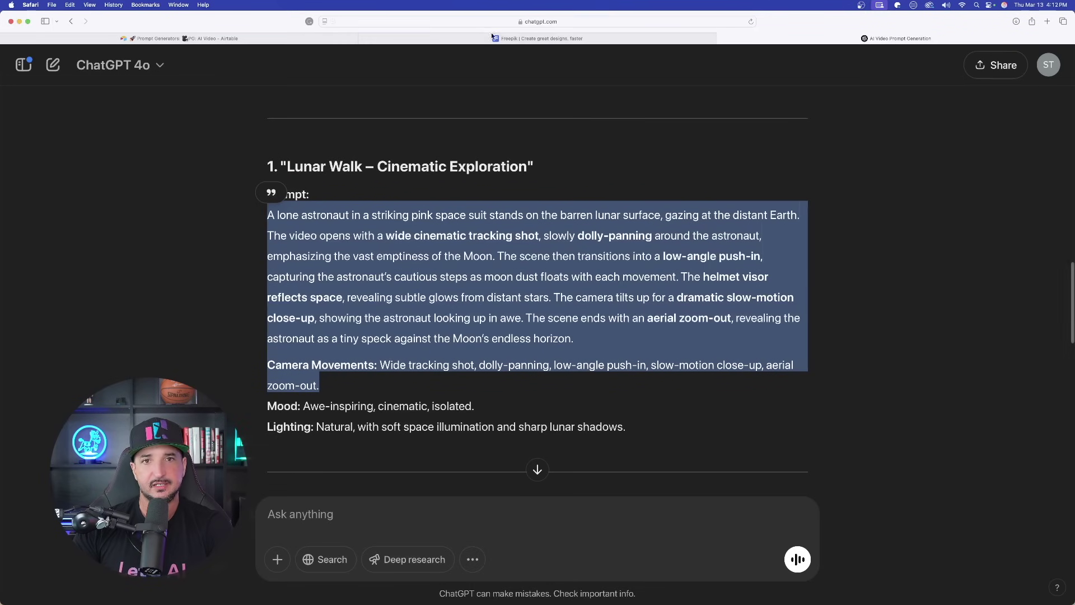
# Go to Freepik's AI video generator
pyautogui.click(491, 38)
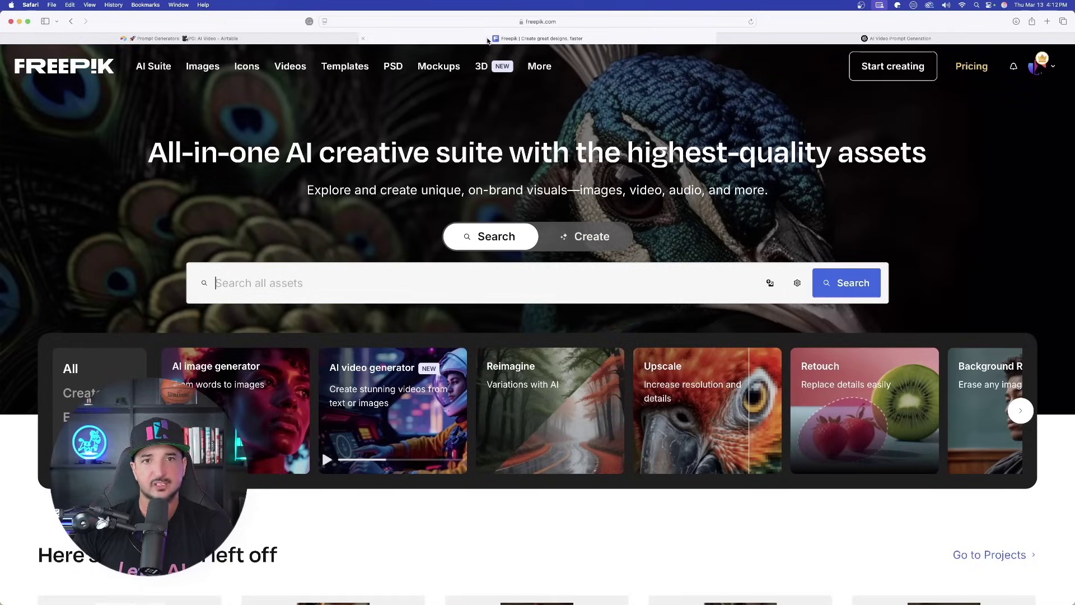
pyautogui.moveTo(140, 64)
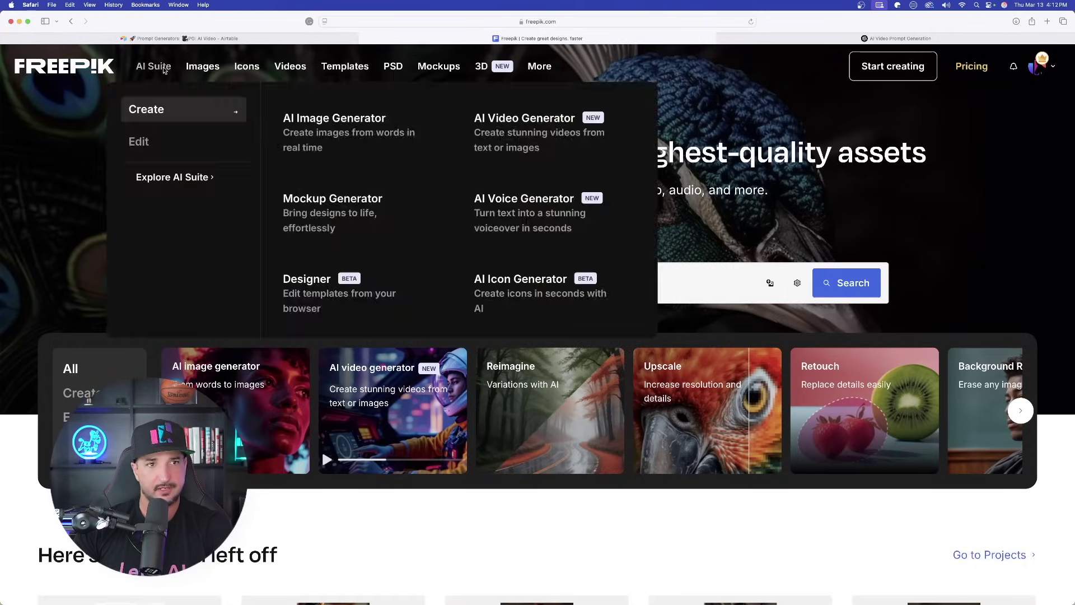
pyautogui.click(504, 116)
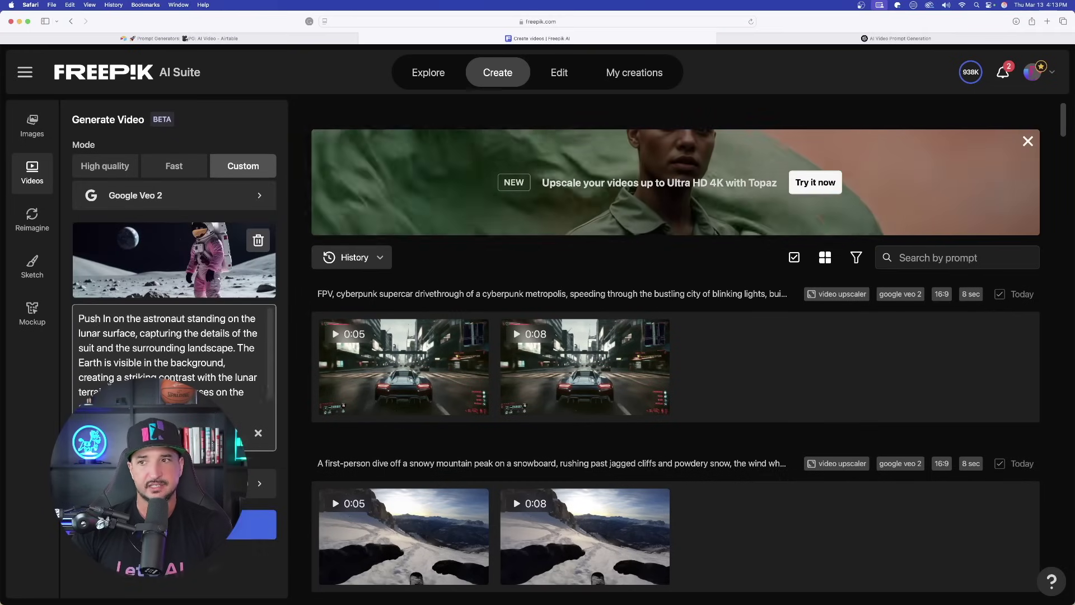
# Replace the video prompt with the astronaut prompt, set length to 8 sec, and generate
pyautogui.tripleClick(140, 340)
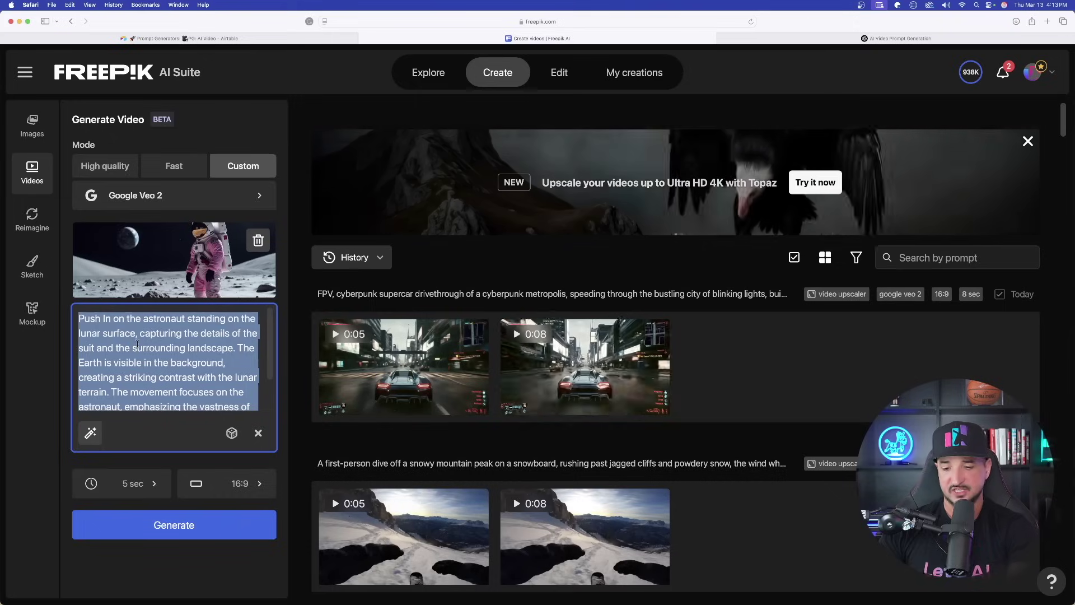
pyautogui.press('BackSpace')
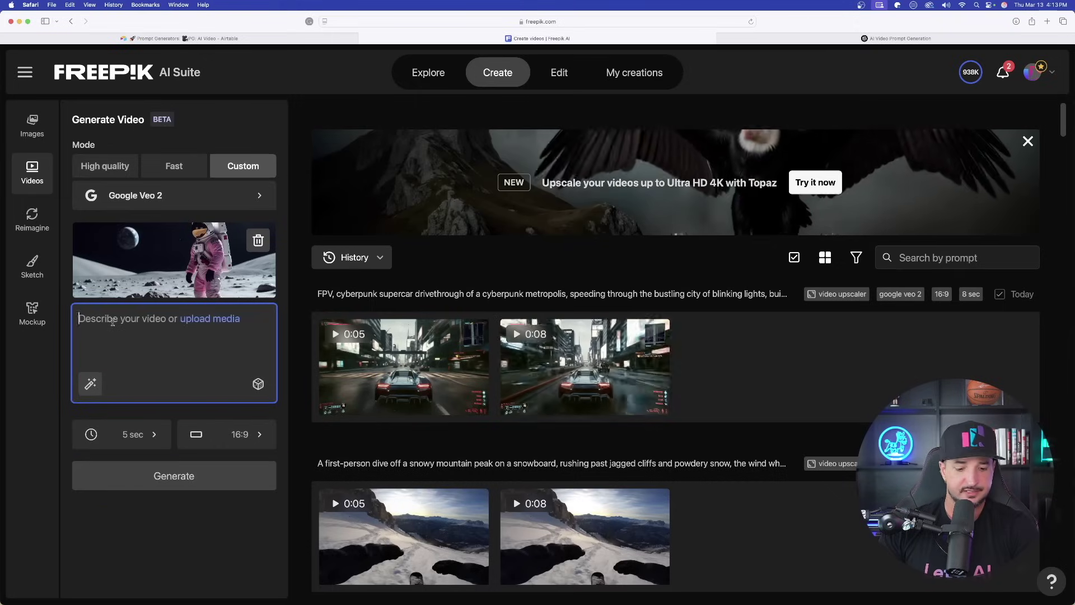
pyautogui.press('super+v')
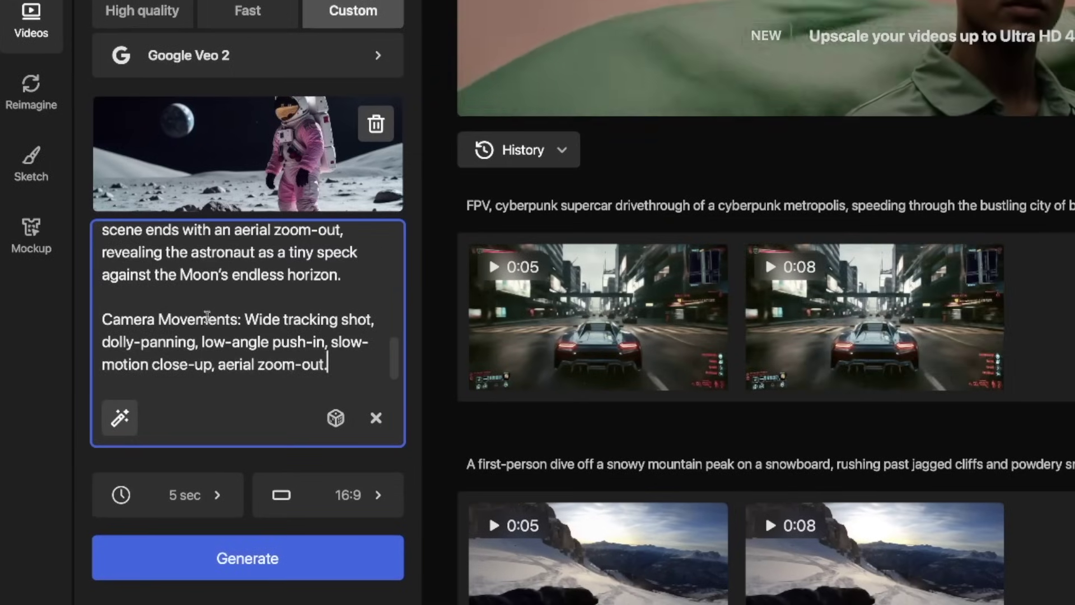
pyautogui.scroll(5, 228, 324)
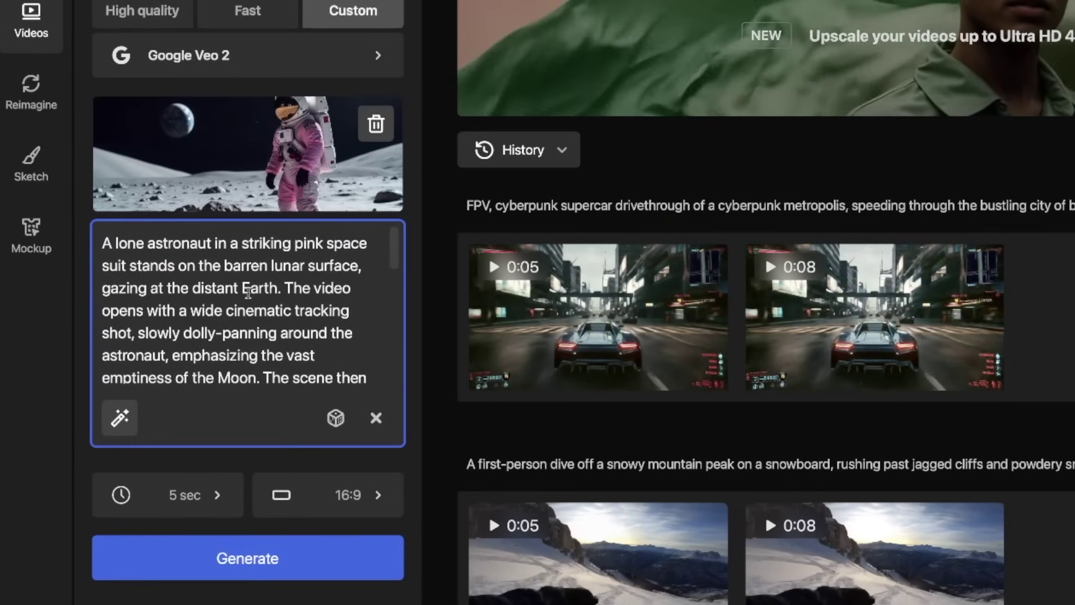
pyautogui.click(215, 496)
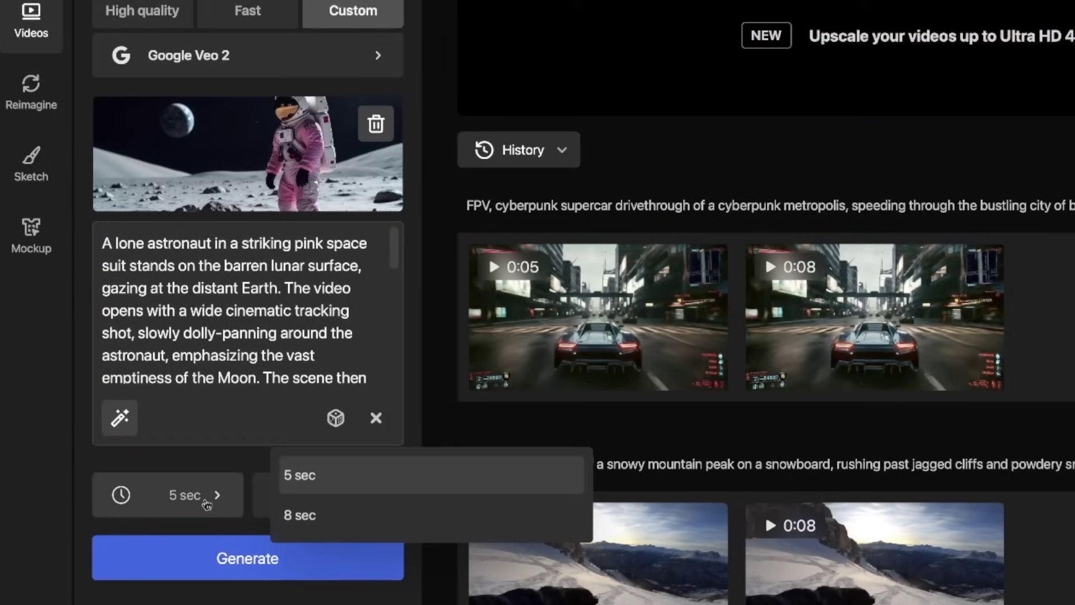
pyautogui.click(324, 522)
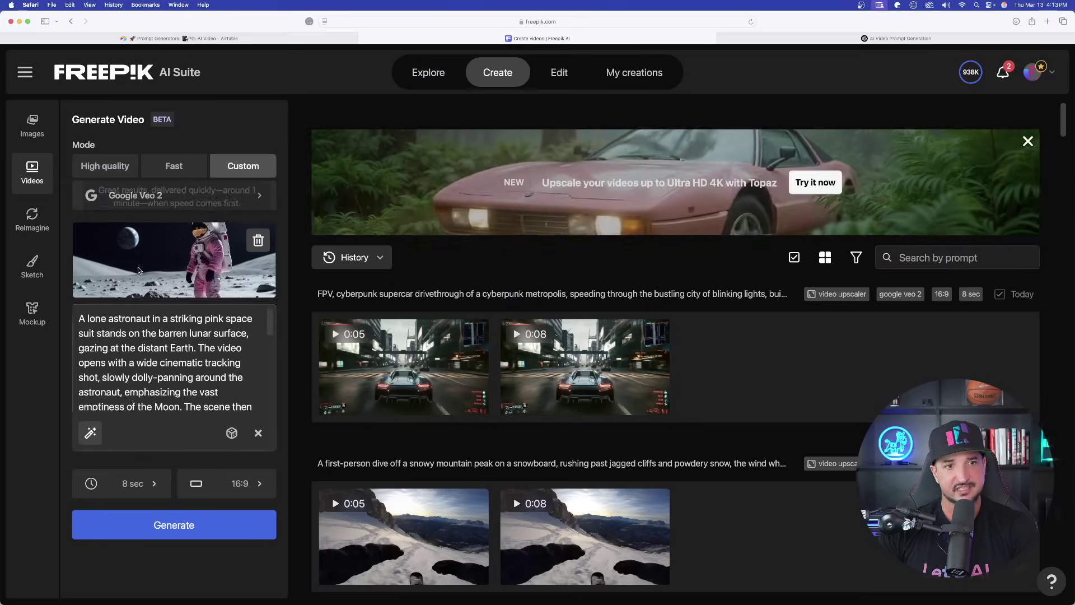
pyautogui.click(186, 511)
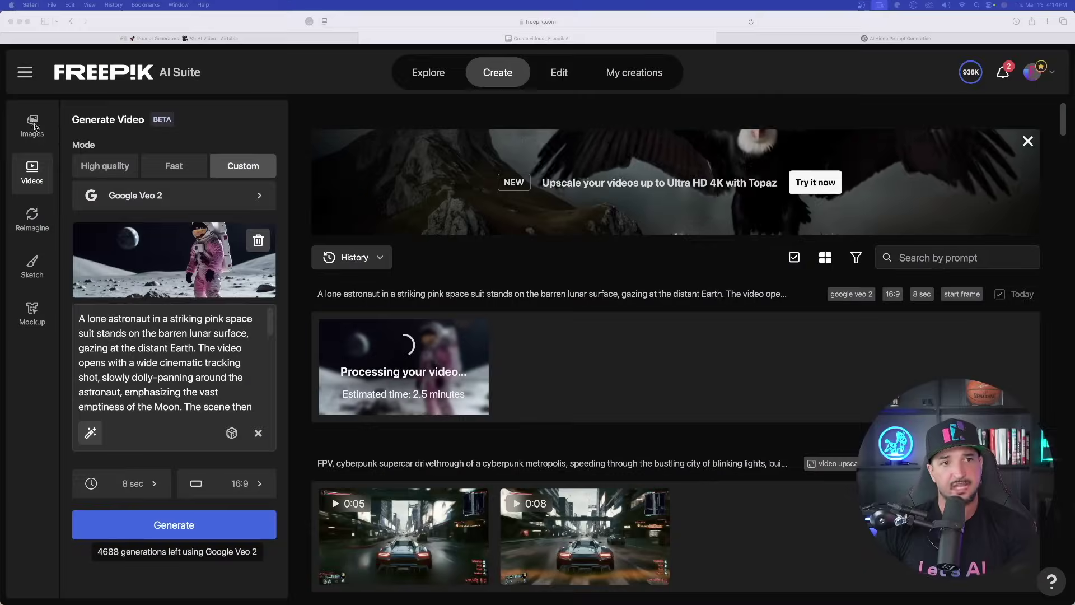
# Switch to image generation, choose the Ideogram model, and browse the colour palette library
pyautogui.click(34, 126)
pyautogui.click(135, 242)
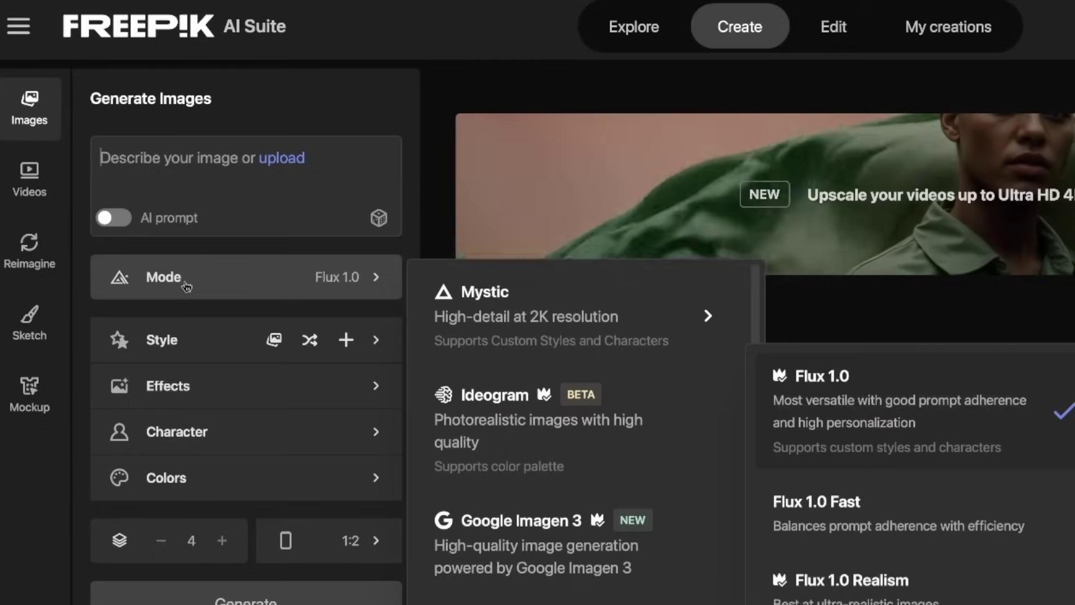
pyautogui.click(496, 404)
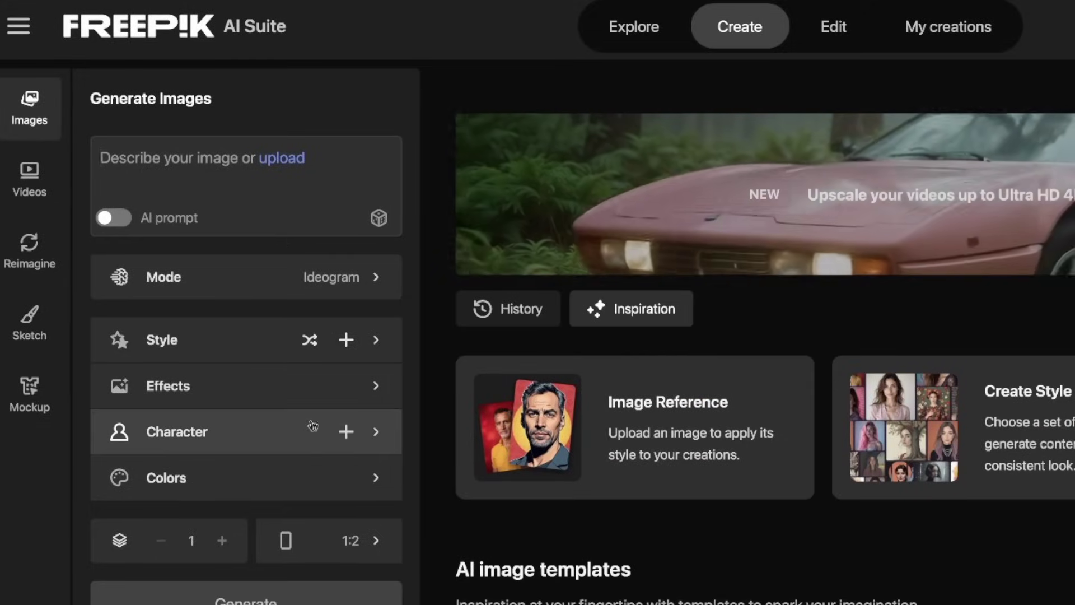
pyautogui.click(165, 476)
pyautogui.scroll(-5, 858, 287)
pyautogui.scroll(-10, 858, 287)
pyautogui.scroll(15, 940, 307)
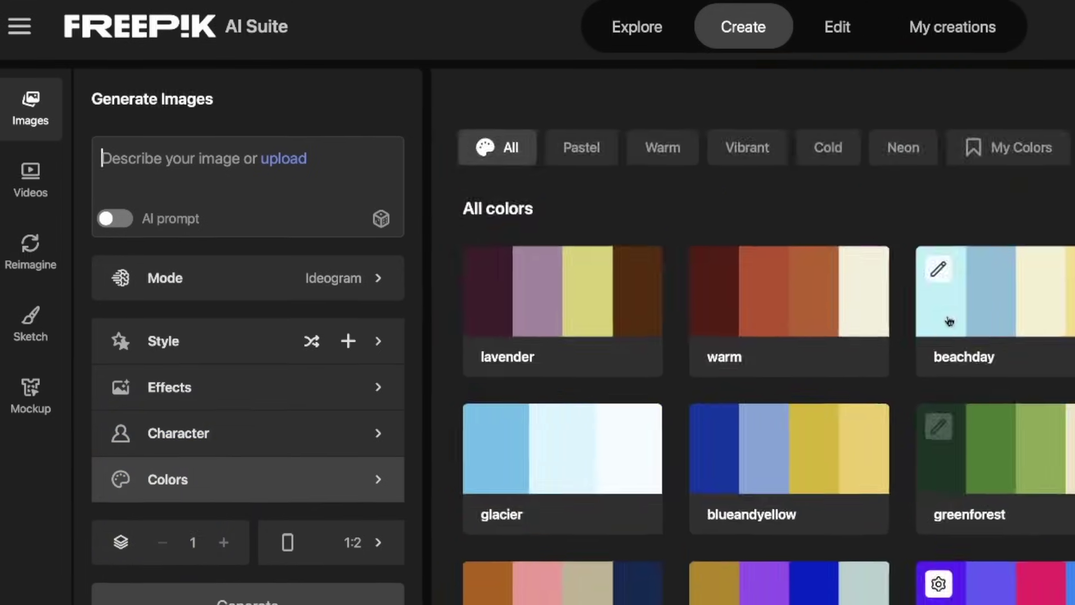
pyautogui.scroll(-10, 989, 377)
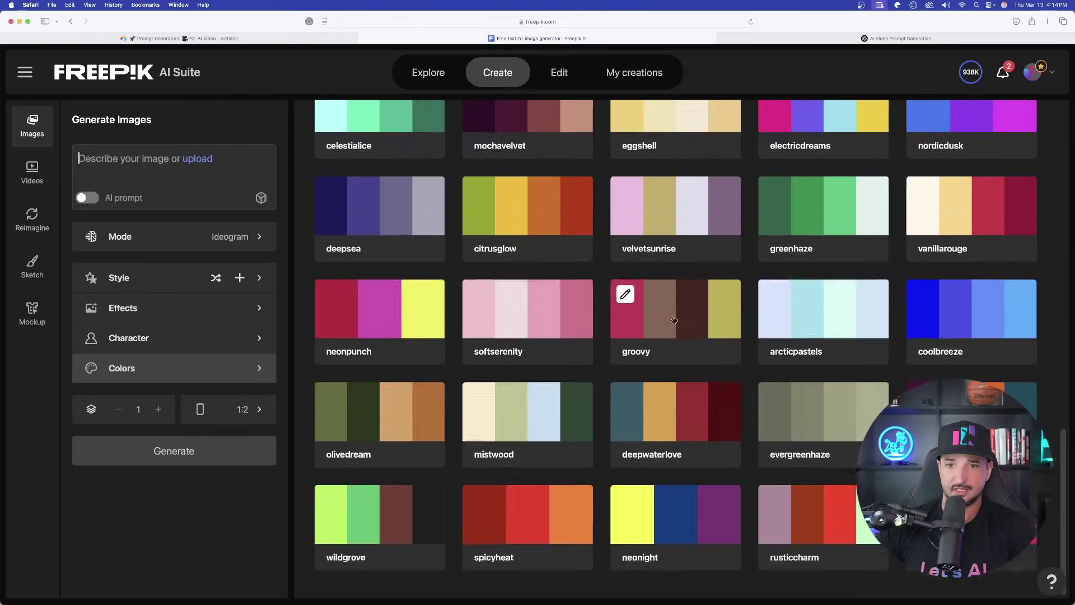
pyautogui.scroll(15, 674, 320)
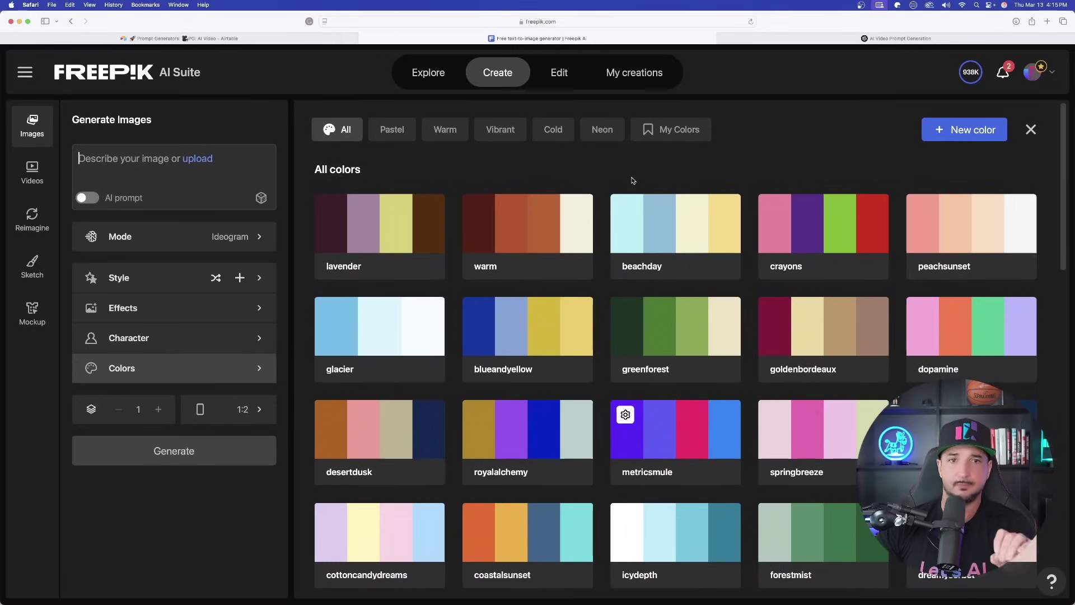
pyautogui.click(683, 132)
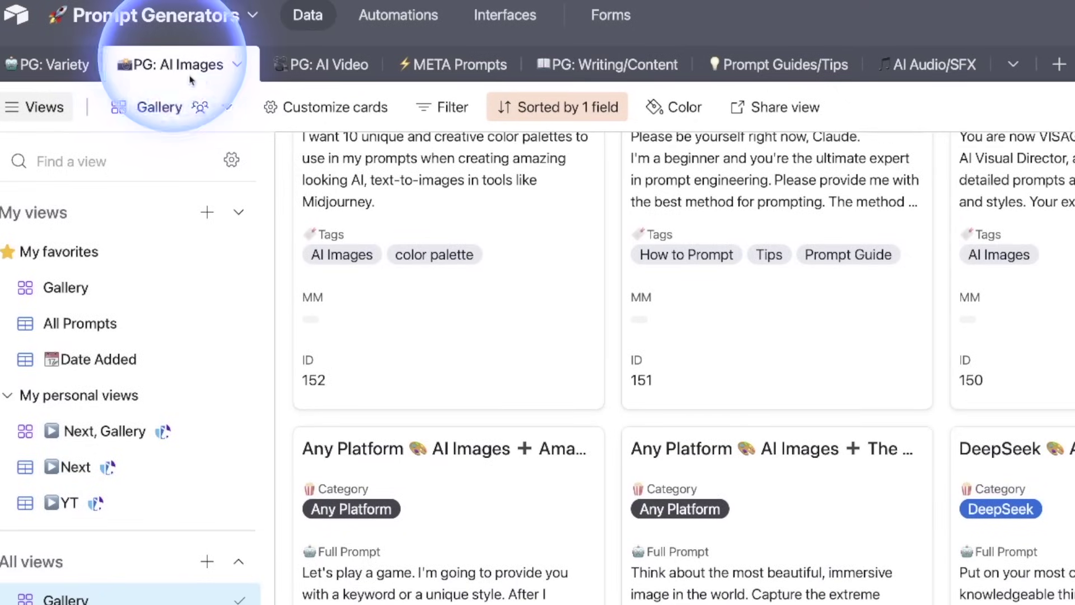
# Open Color Palette Creator record 152 and copy its whole Full Prompt text
pyautogui.scroll(3, 451, 238)
pyautogui.scroll(1, 556, 379)
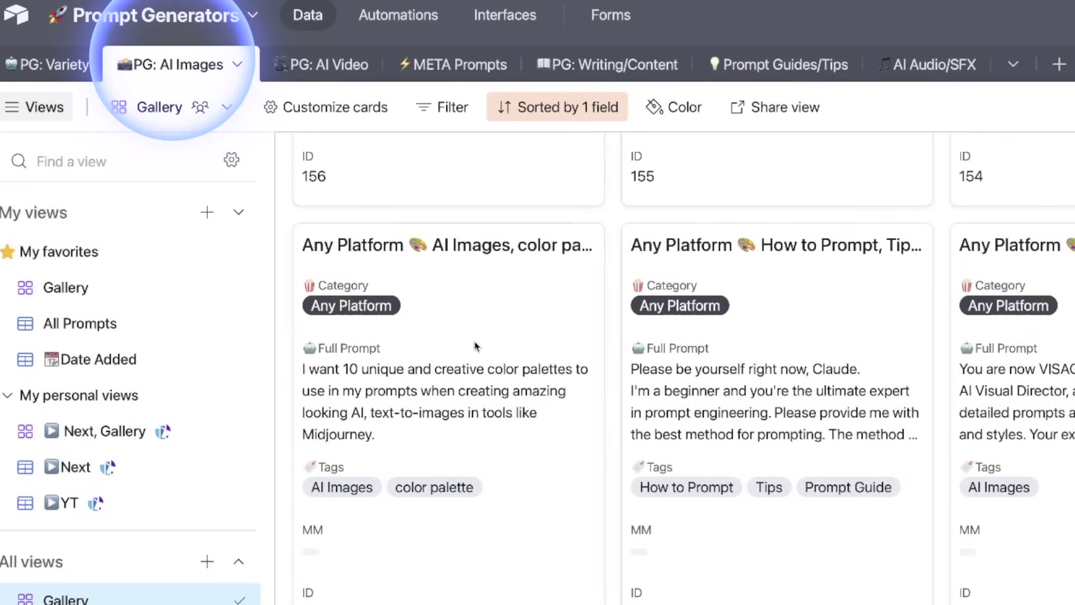
pyautogui.click(413, 400)
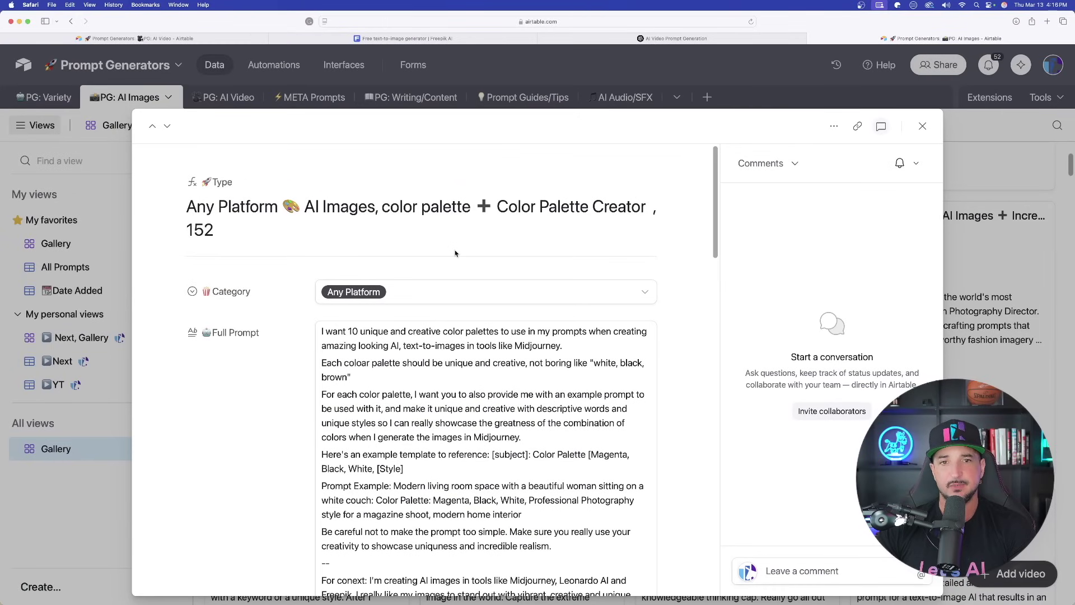
pyautogui.scroll(-2, 455, 253)
pyautogui.scroll(2, 448, 263)
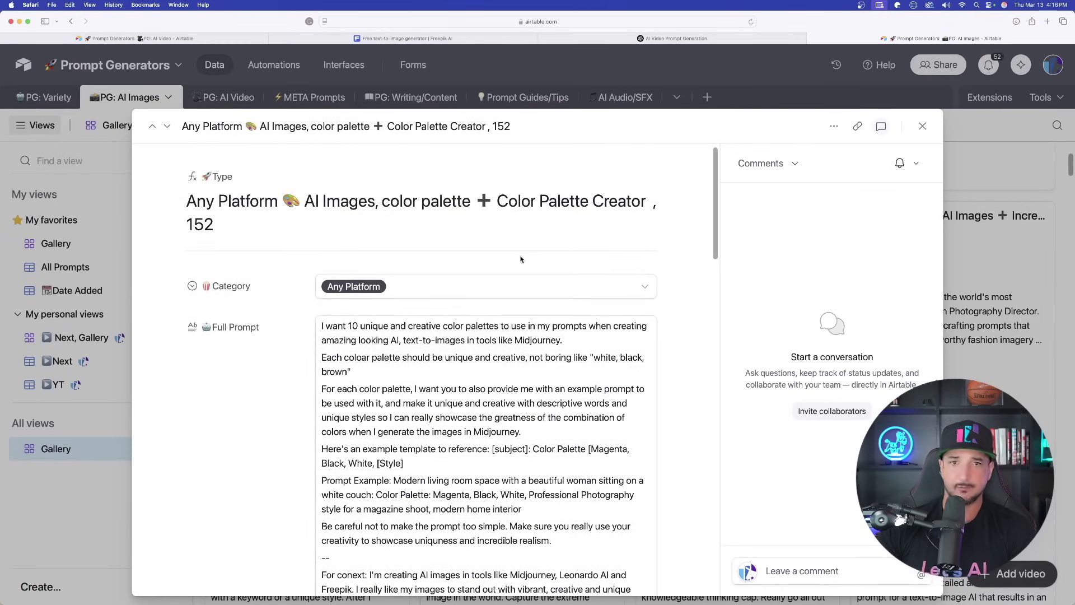
pyautogui.scroll(-2, 521, 258)
pyautogui.click(370, 395)
pyautogui.press('super+a')
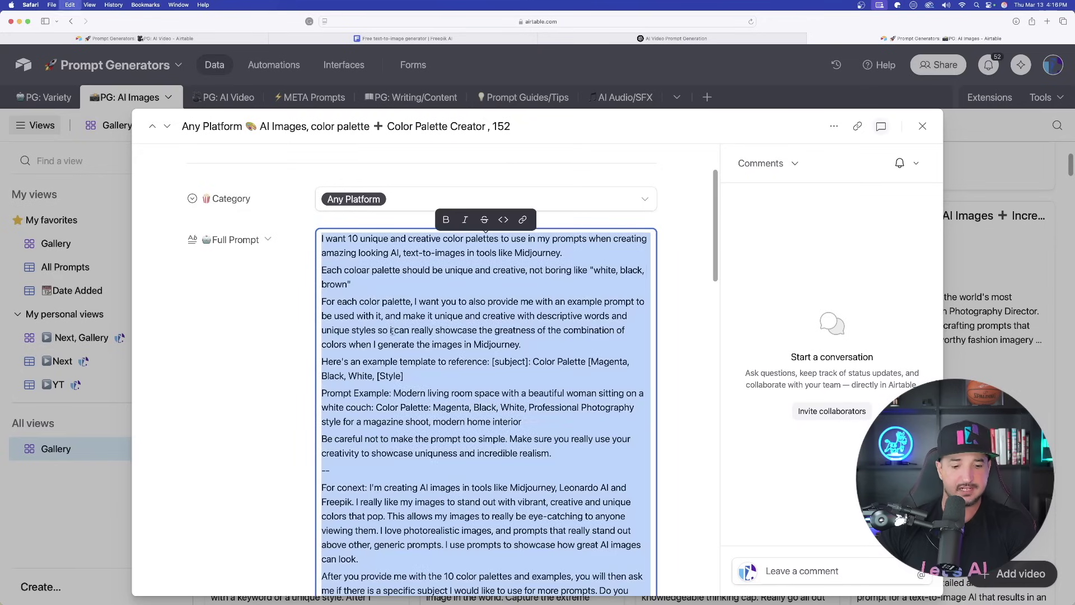
pyautogui.scroll(-5, 266, 344)
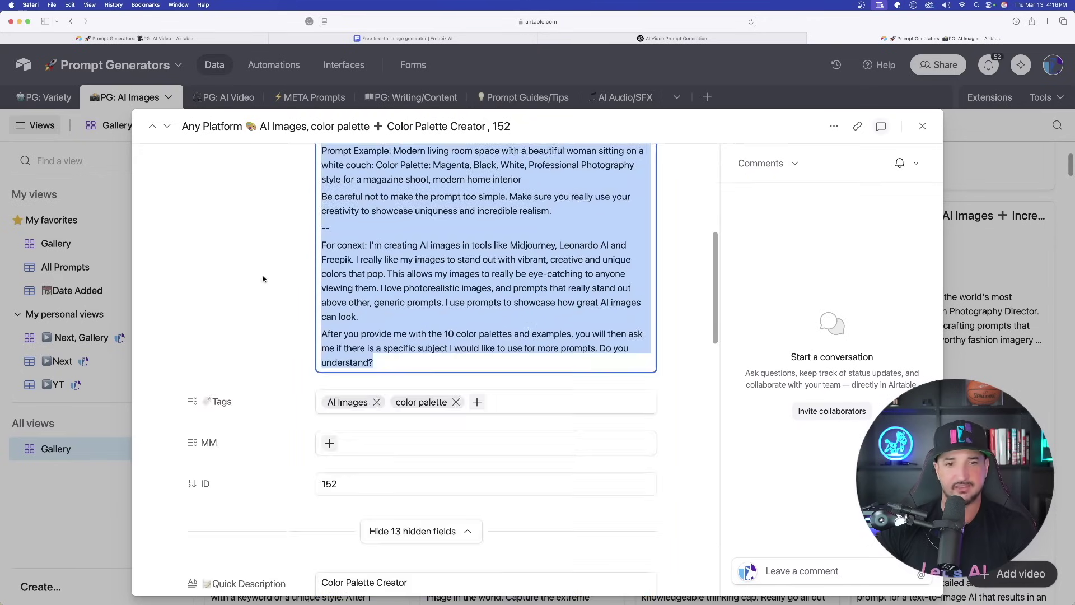
pyautogui.hotkey('ctrl', 'shift', 'Tab')
# Paste the colour-palette prompt into ChatGPT and send it
pyautogui.click(53, 64)
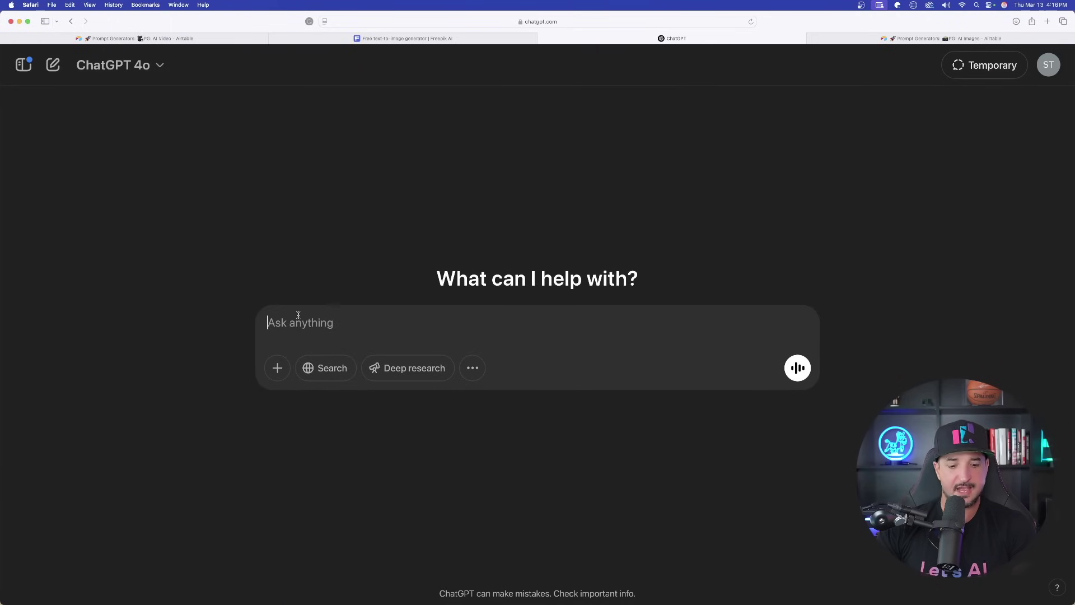
pyautogui.press('super+v')
pyautogui.press('Return')
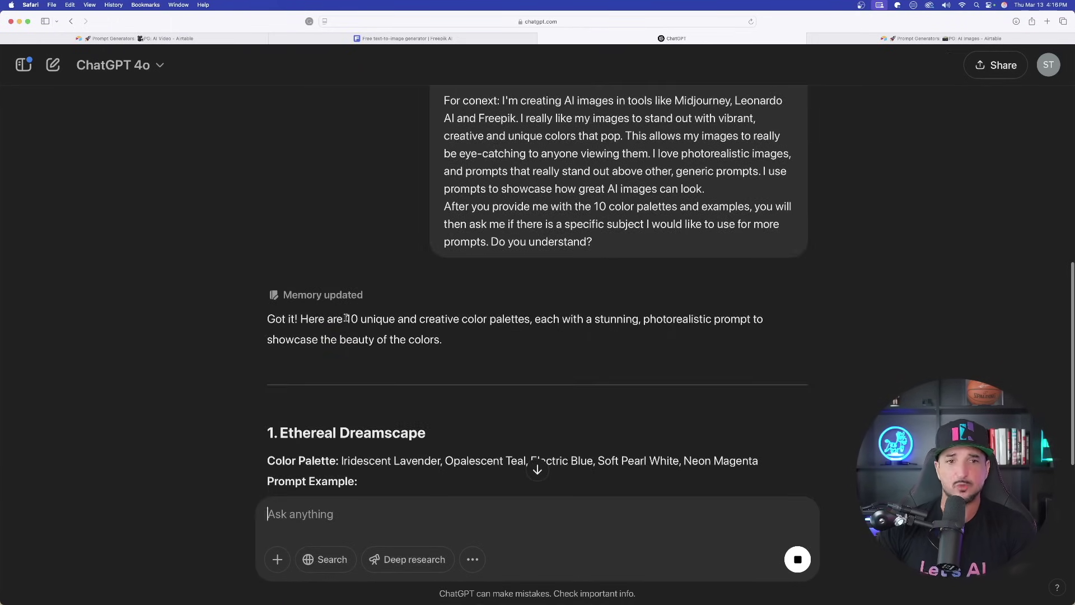
# Read through the ten returned palettes, including Ethereal Dreamscape's colours and example prompt
pyautogui.moveTo(345, 318); pyautogui.dragTo(472, 334)
pyautogui.scroll(-5, 213, 212)
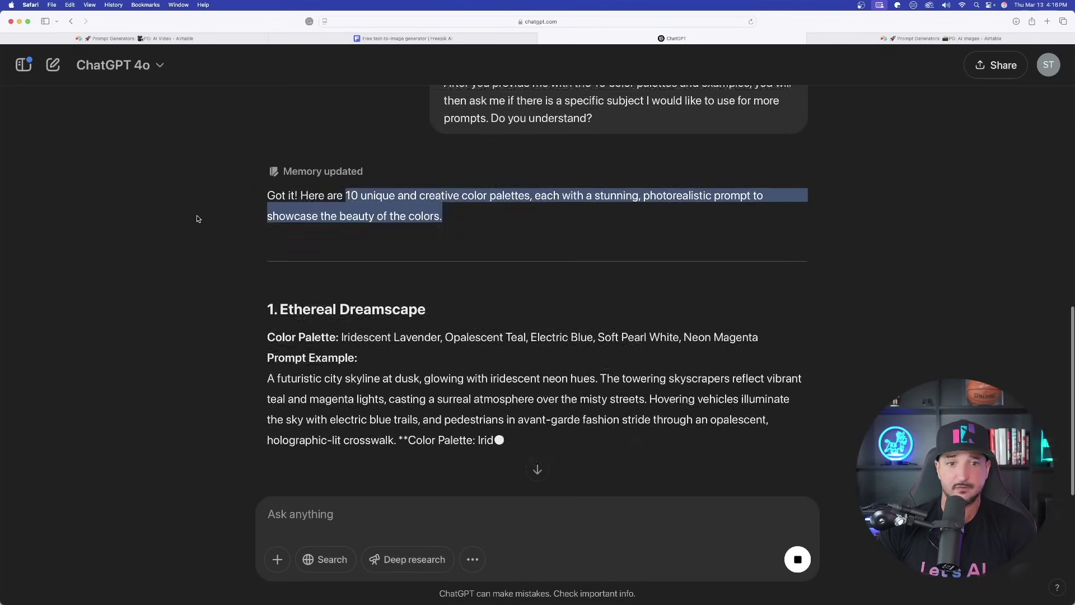
pyautogui.click(196, 215)
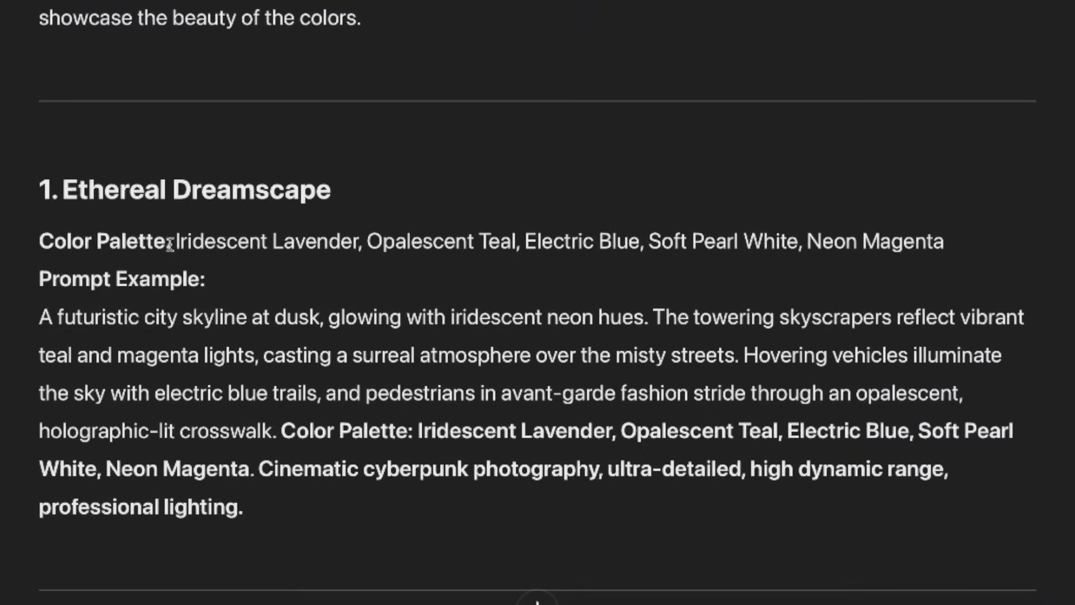
pyautogui.moveTo(169, 245); pyautogui.dragTo(1005, 266)
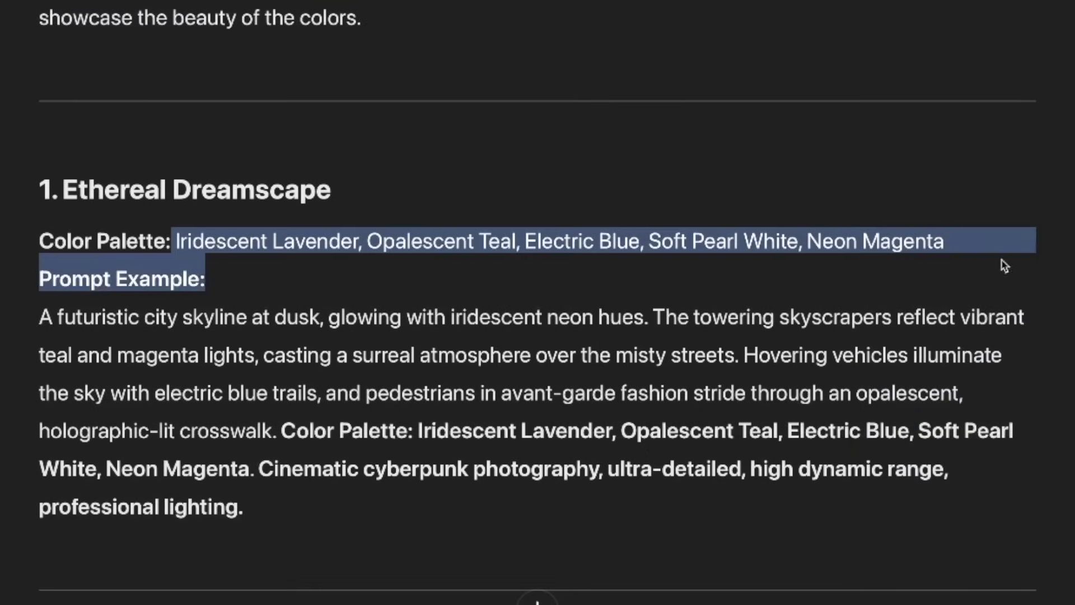
pyautogui.click(80, 323)
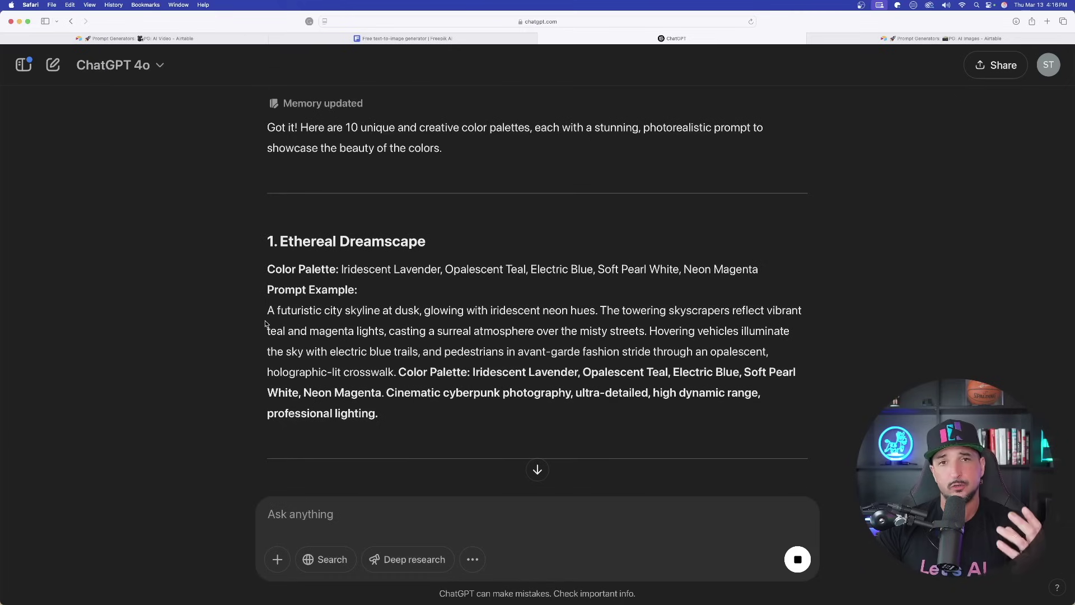
pyautogui.moveTo(266, 312); pyautogui.dragTo(427, 412)
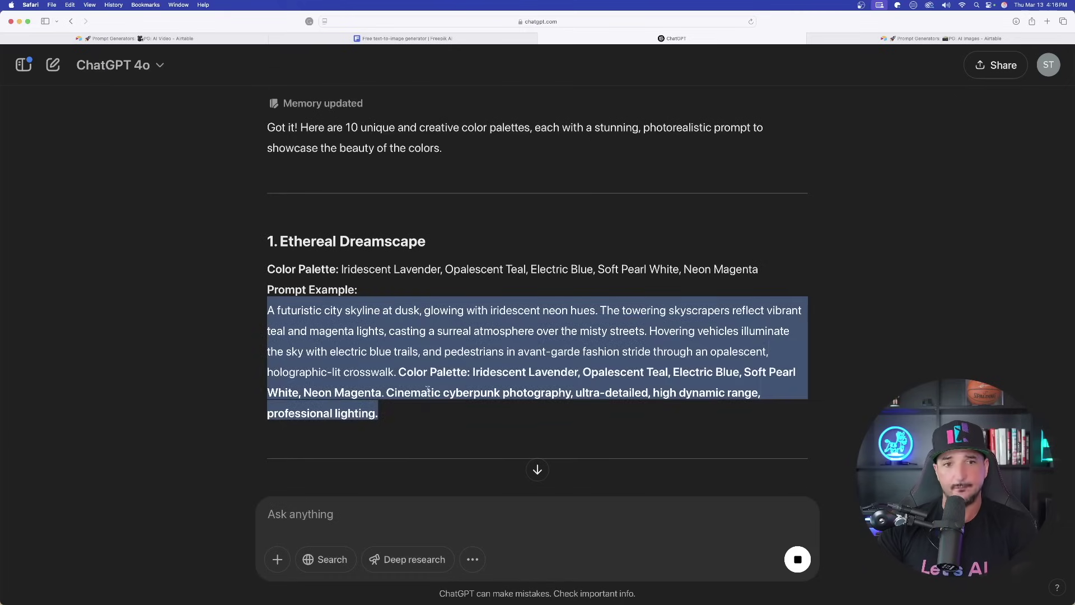
pyautogui.moveTo(341, 270); pyautogui.dragTo(809, 272)
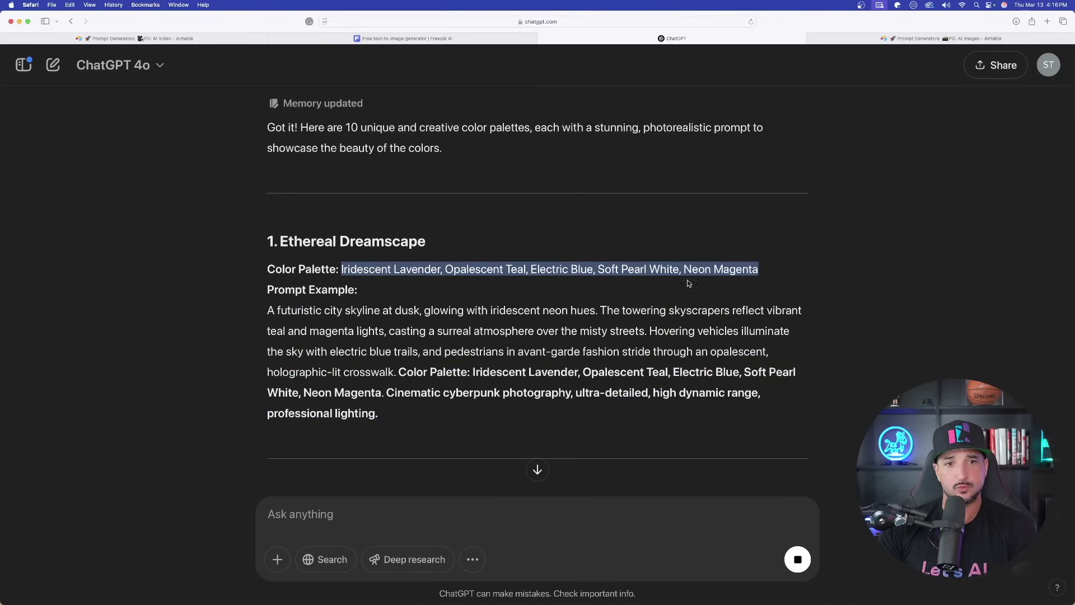
pyautogui.scroll(-10, 688, 284)
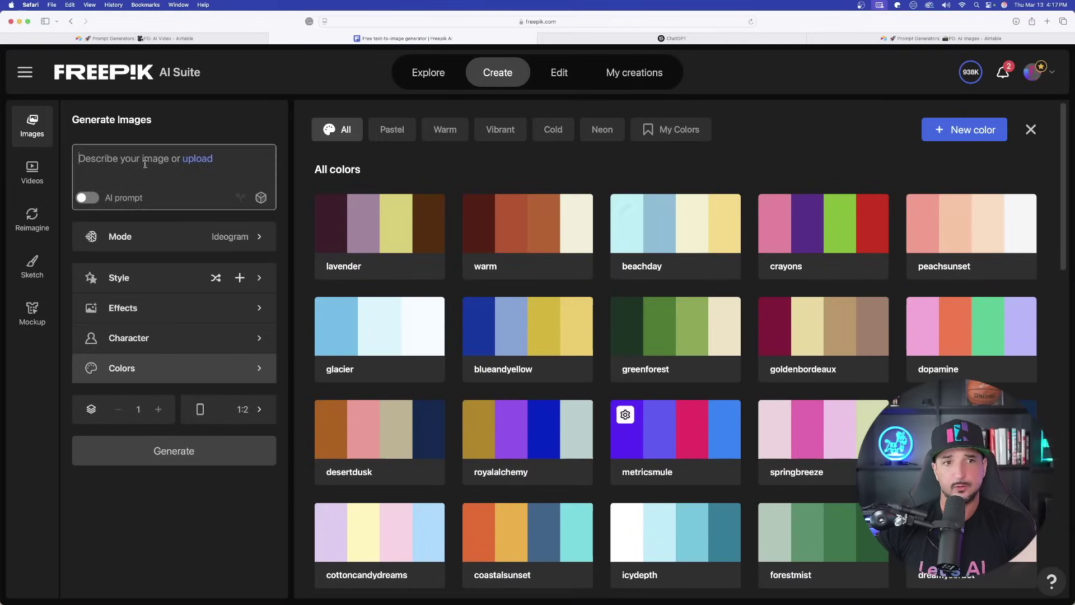
# Copy the Solar Inferno example prompt from ChatGPT into Freepik's image description box
pyautogui.click(633, 39)
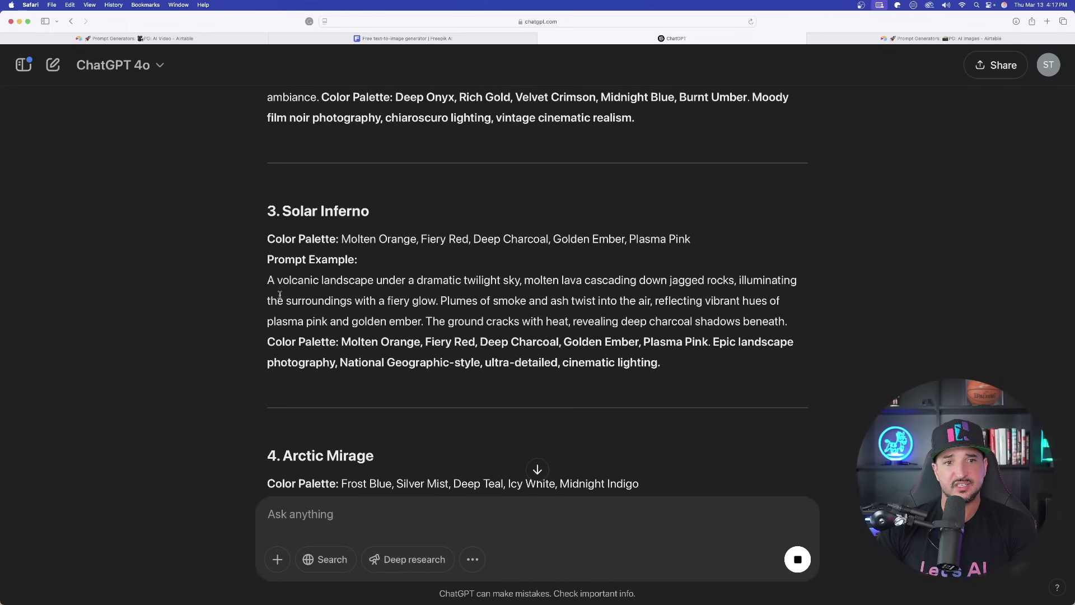
pyautogui.moveTo(269, 280); pyautogui.dragTo(661, 363)
pyautogui.press('super+c')
pyautogui.click(403, 38)
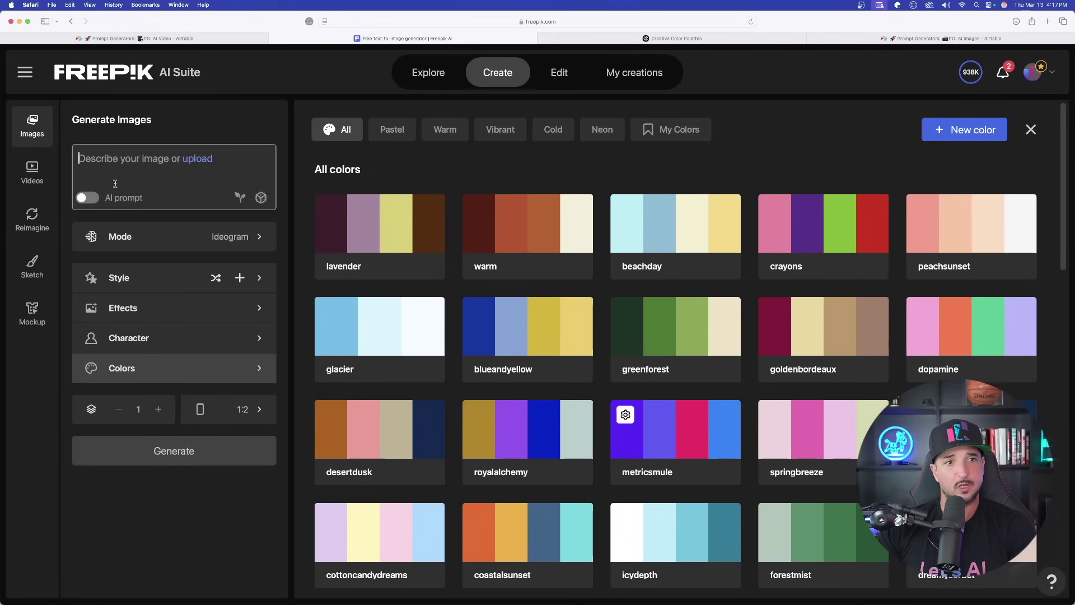
pyautogui.click(115, 171)
pyautogui.press('super+v')
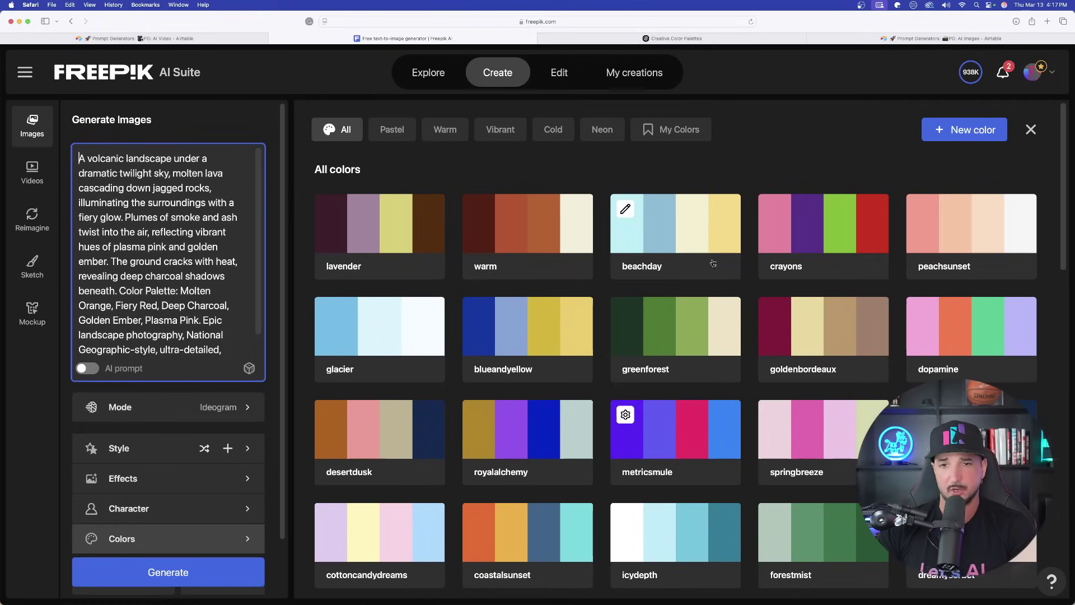
pyautogui.click(658, 38)
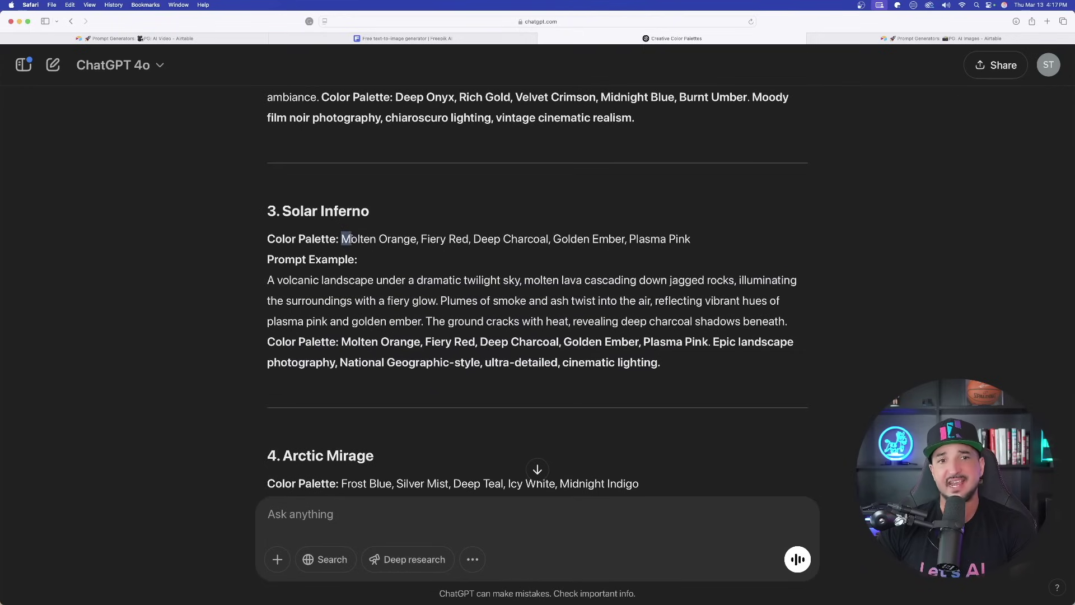
# Start a new custom colour palette in Freepik and select the Solar Inferno colour names
pyautogui.moveTo(346, 239); pyautogui.dragTo(669, 241)
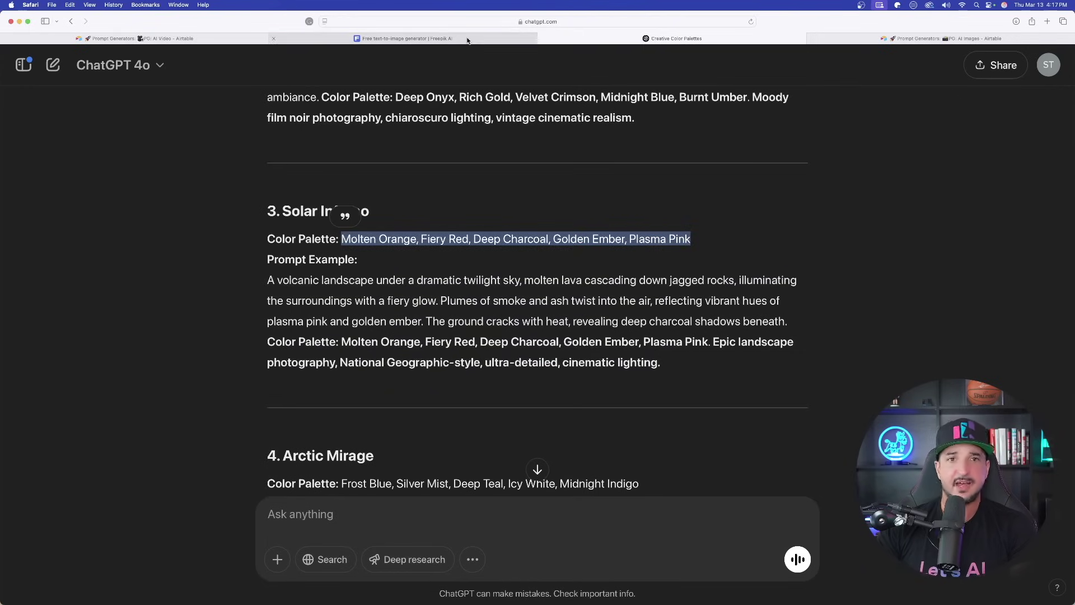
pyautogui.click(403, 38)
pyautogui.click(954, 132)
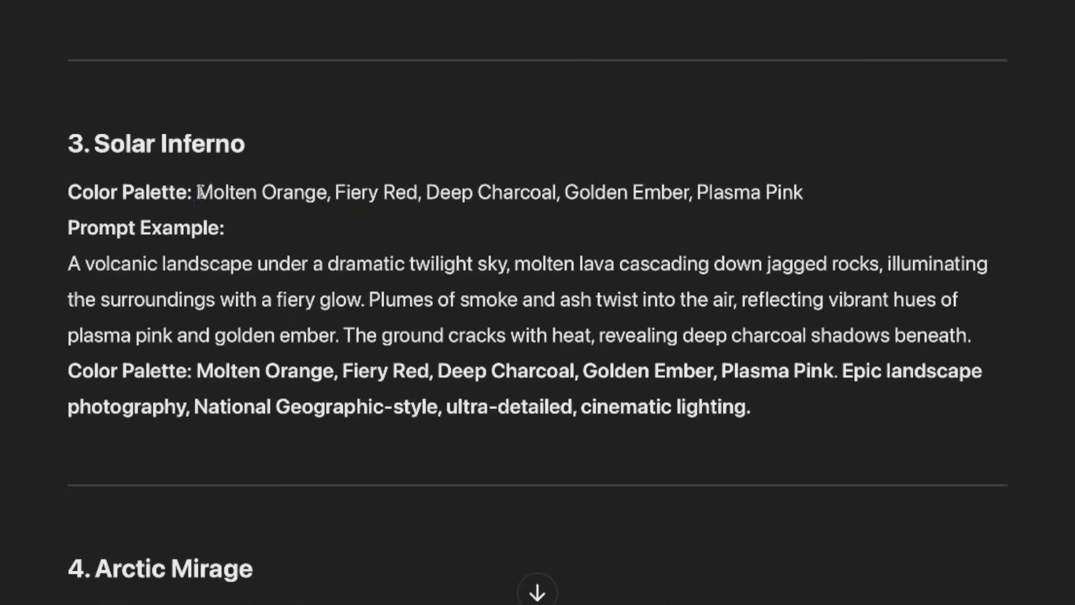
pyautogui.moveTo(199, 193); pyautogui.dragTo(814, 197)
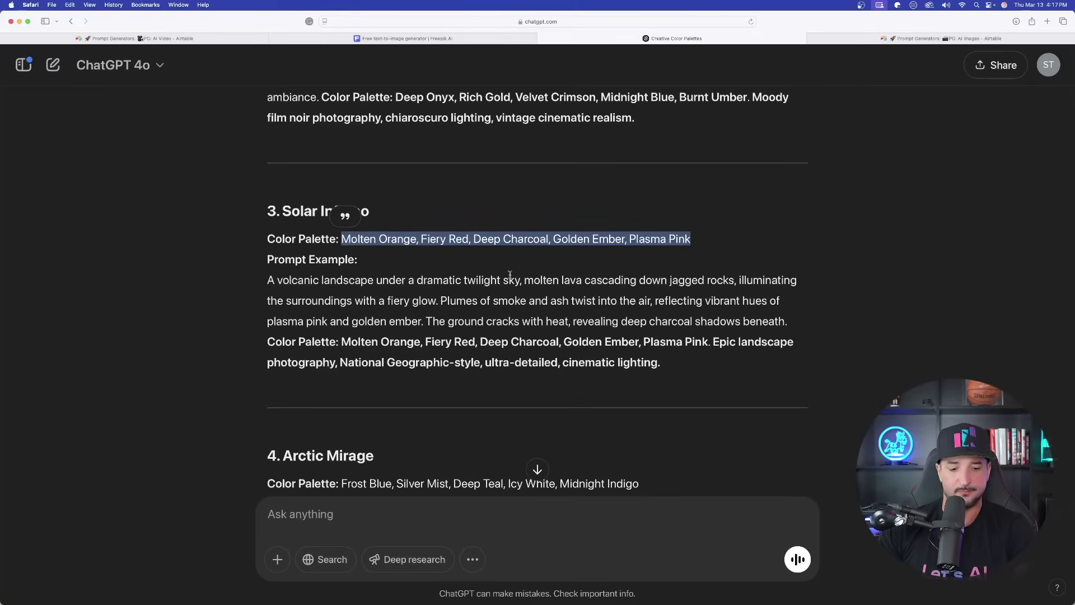
# Send the Solar Inferno colours with 'Please provide me with the HEX codes for each color'
pyautogui.click(364, 514)
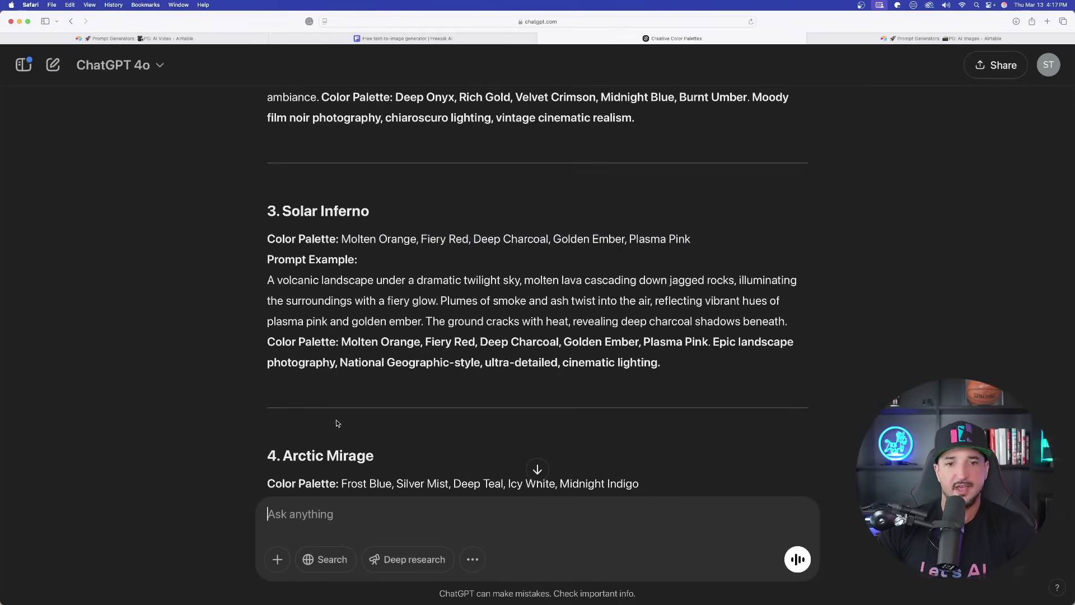
pyautogui.press('super+v')
pyautogui.scroll(-5, 372, 432)
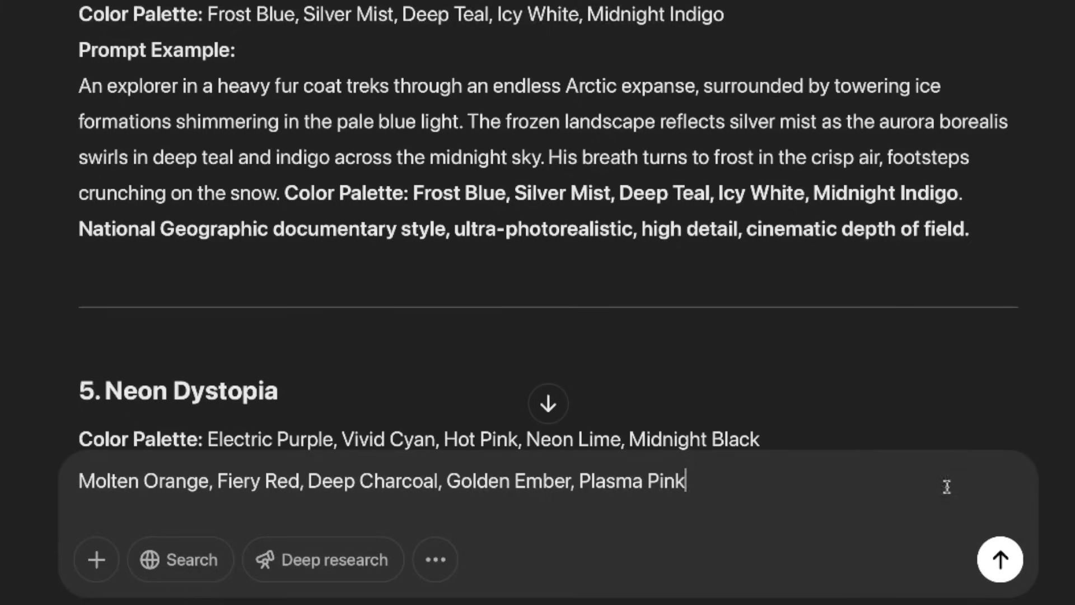
pyautogui.hotkey('shift', 'Return')
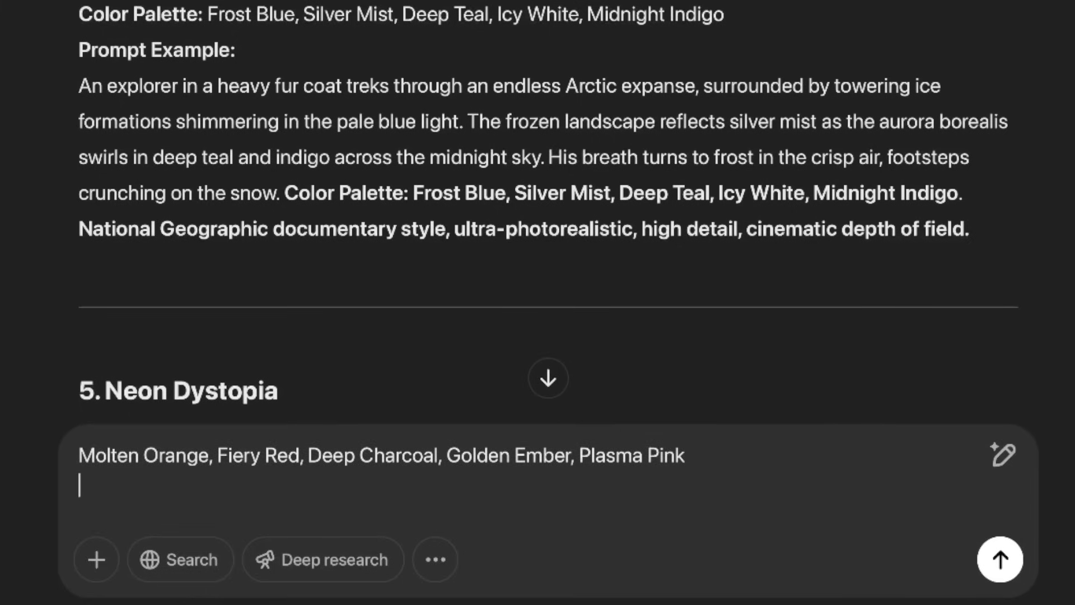
pyautogui.write('Please provide me with the HEX codes for each color')
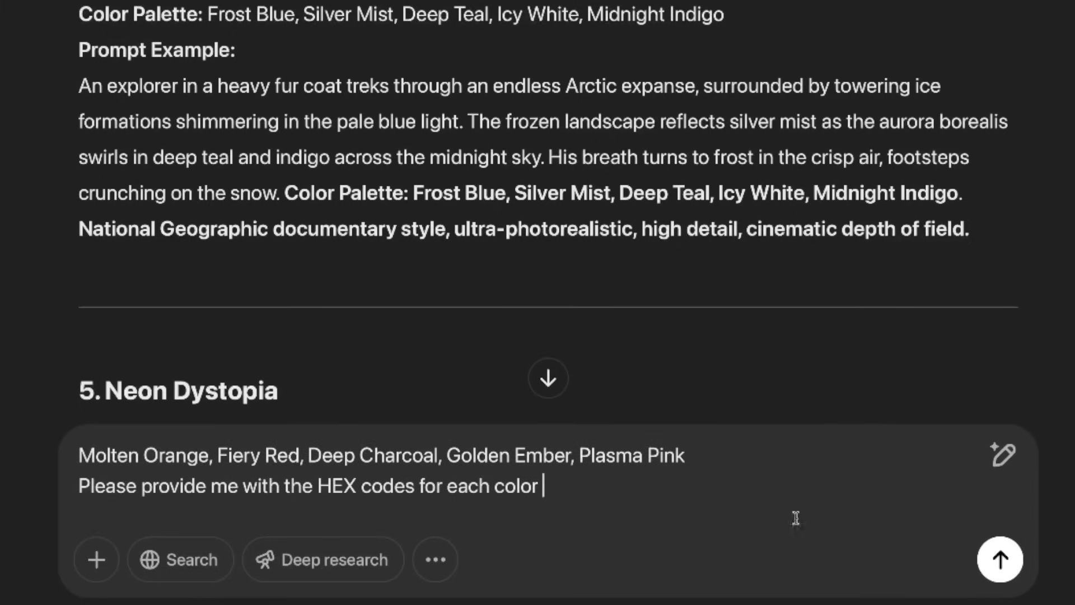
pyautogui.click(997, 559)
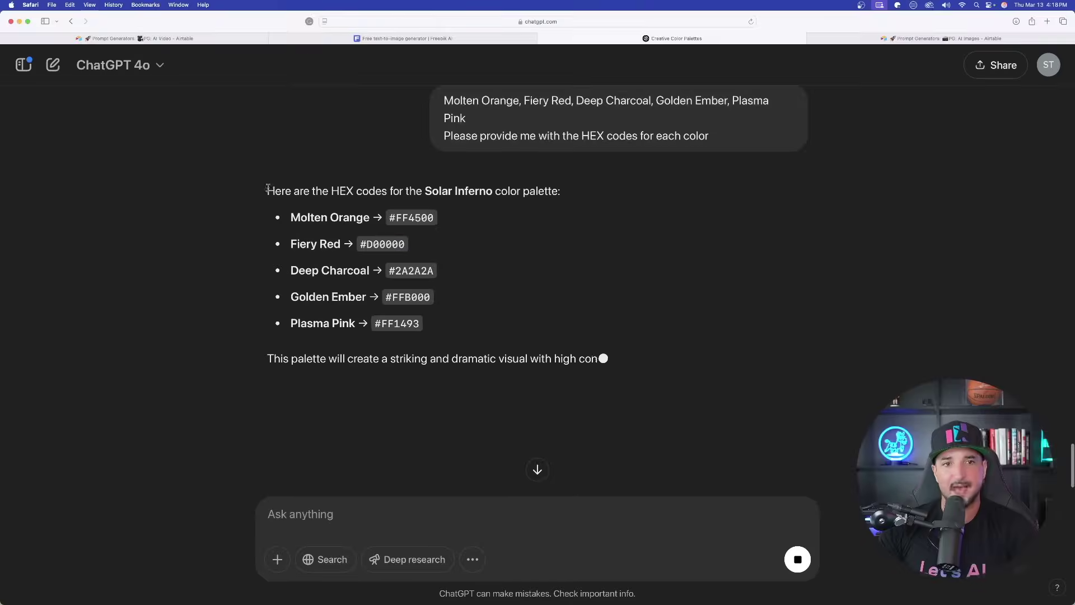
# Pick out Molten Orange's HEX code FF4500 from the reply for the Freepik colour editor
pyautogui.moveTo(267, 188); pyautogui.dragTo(571, 337)
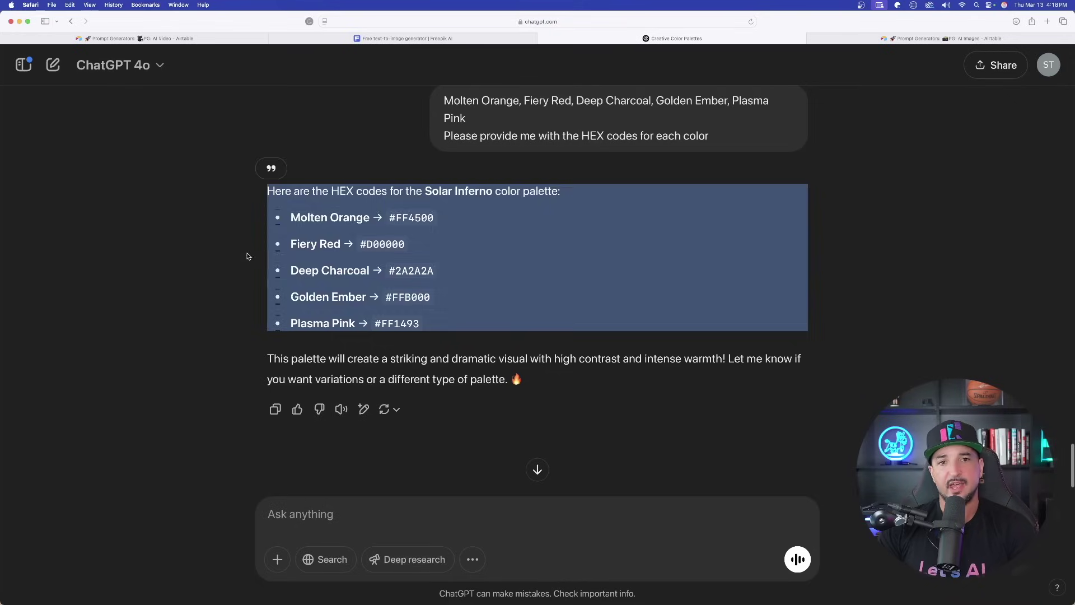
pyautogui.click(368, 241)
pyautogui.moveTo(427, 191); pyautogui.dragTo(567, 189)
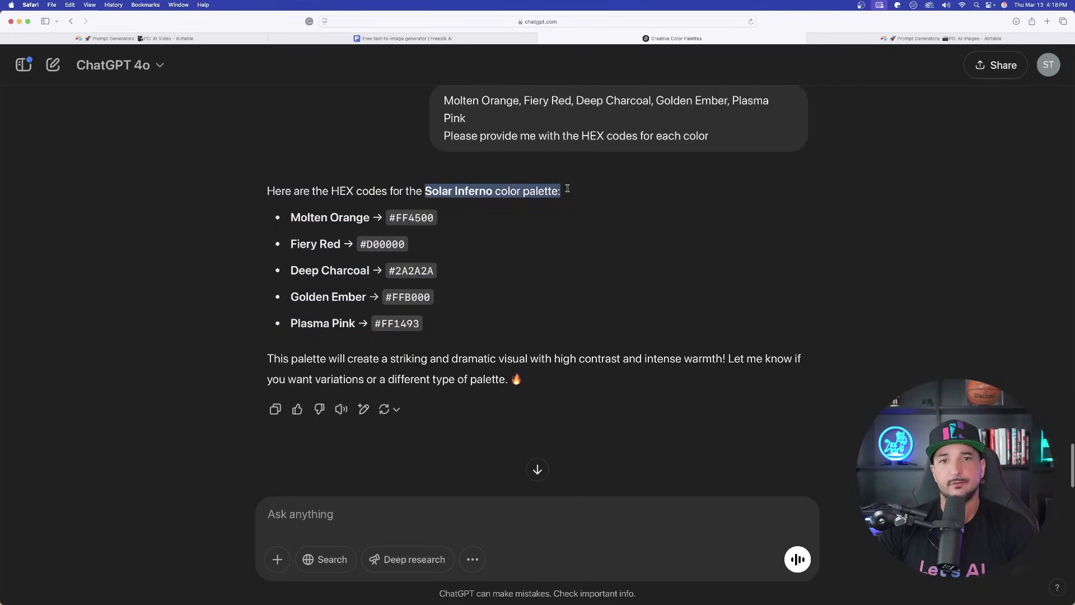
pyautogui.doubleClick(407, 219)
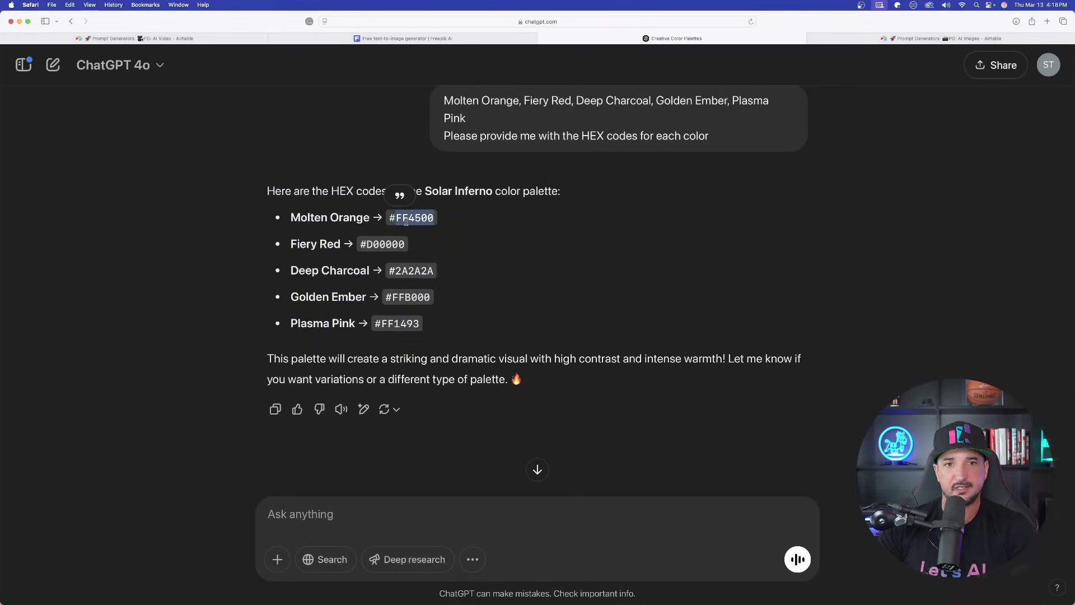
pyautogui.click(328, 42)
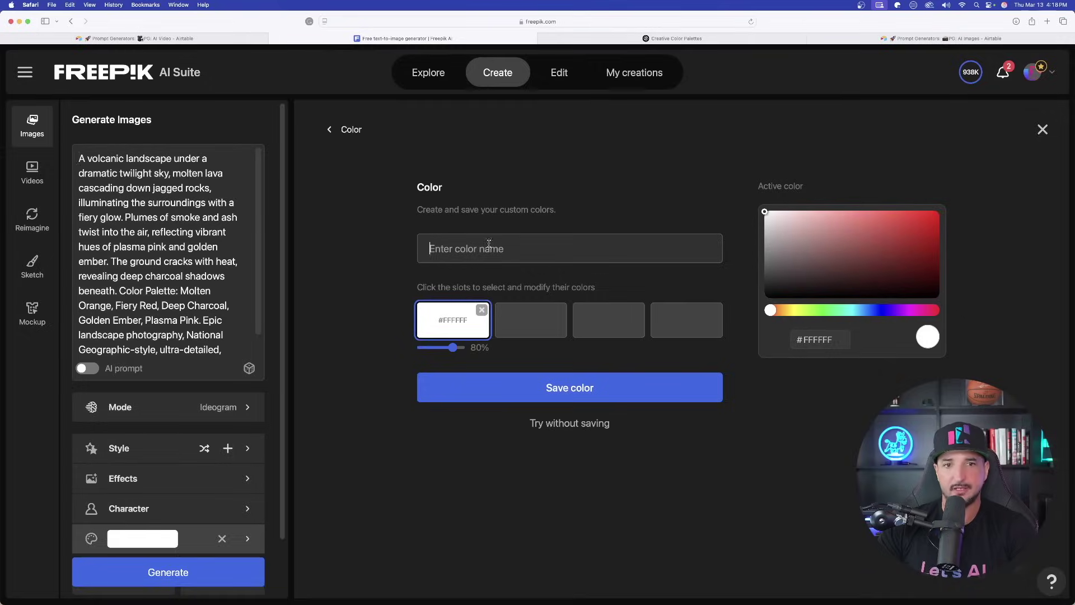
# Name the new palette Solar Inferno and set its first colour to FF4500
pyautogui.press('super+v')
pyautogui.doubleClick(816, 341)
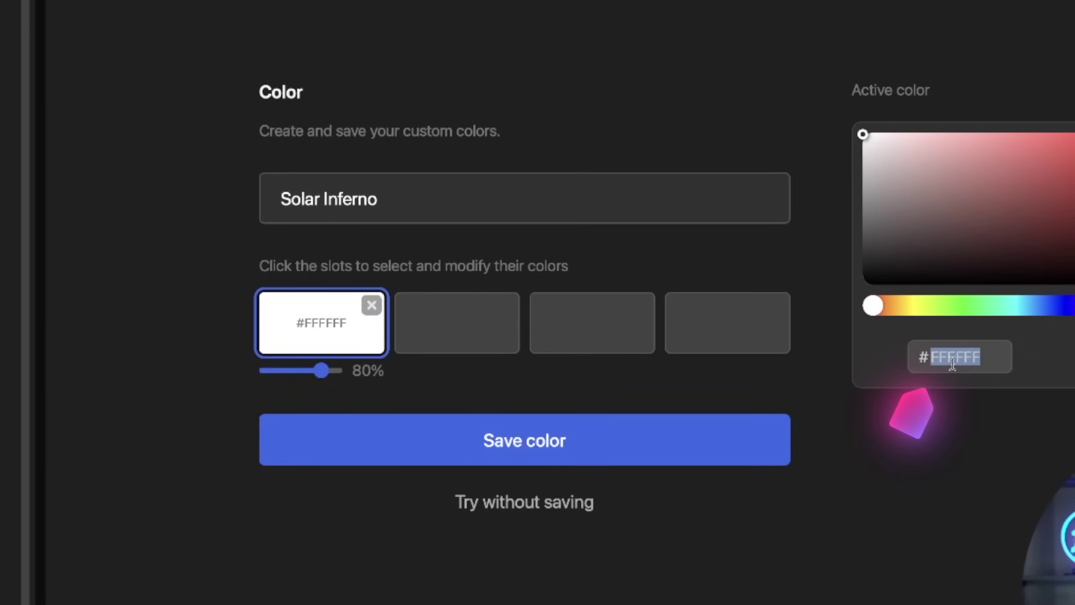
pyautogui.press('super+v')
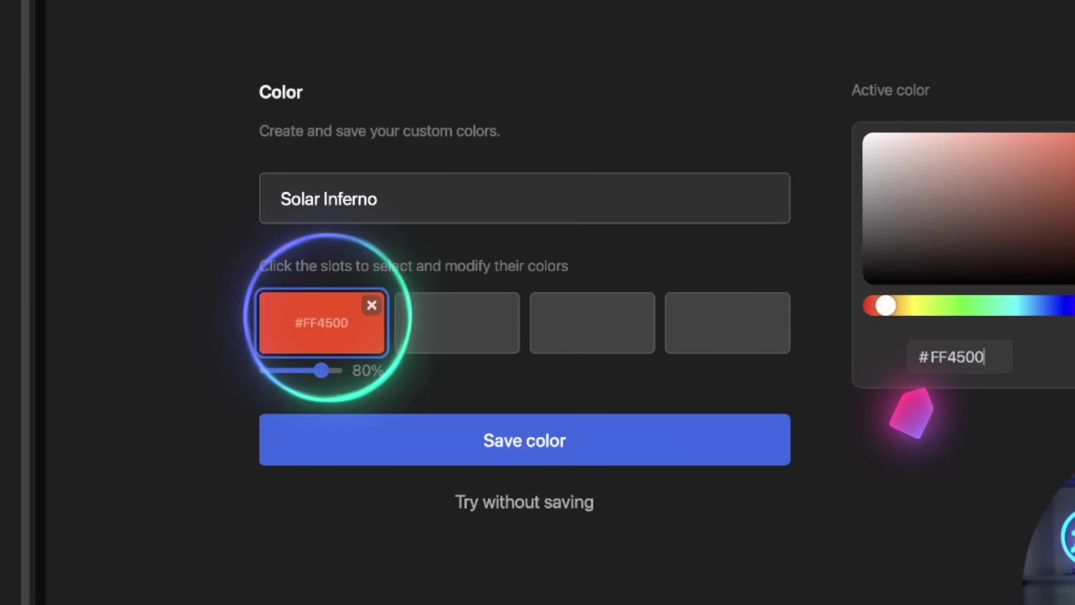
# Add the Fiery Red D00000 colour, then save and apply the Solar Inferno palette
pyautogui.hotkey('ctrl', 'Tab')
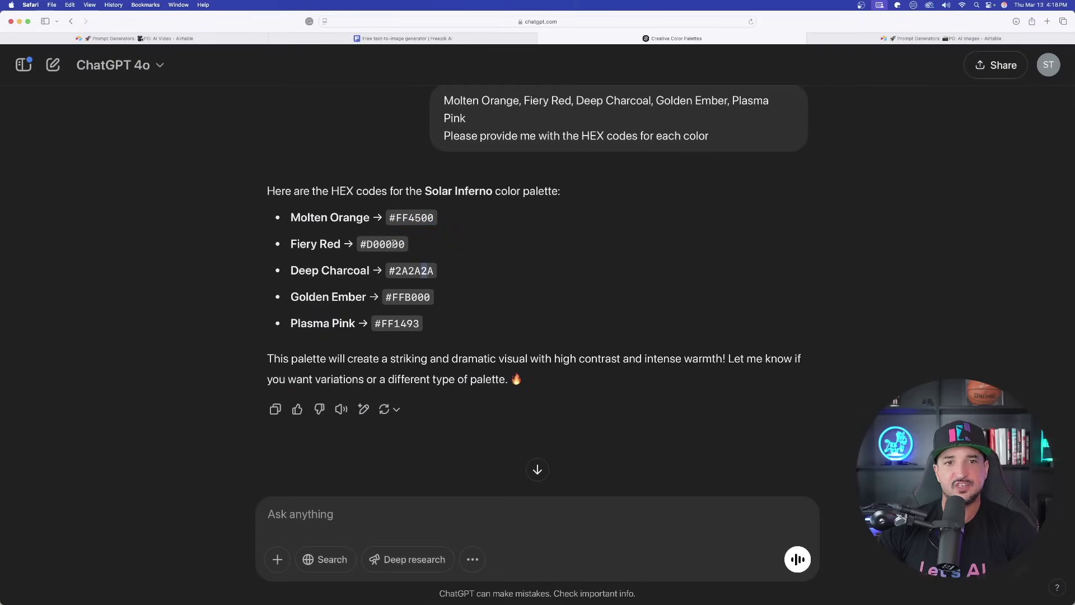
pyautogui.doubleClick(394, 244)
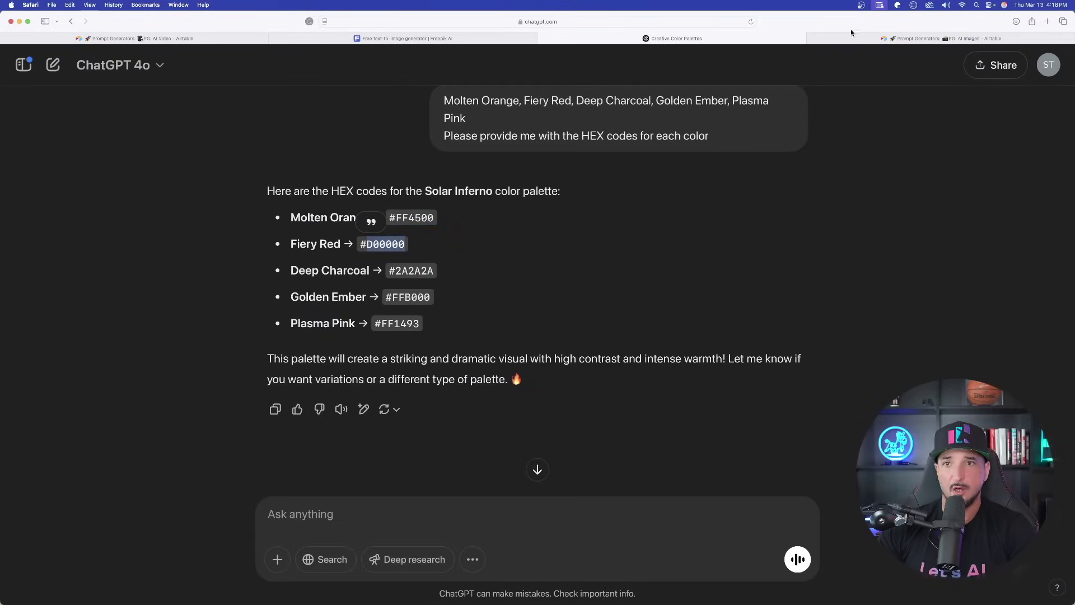
pyautogui.hotkey('ctrl', 'shift', 'Tab')
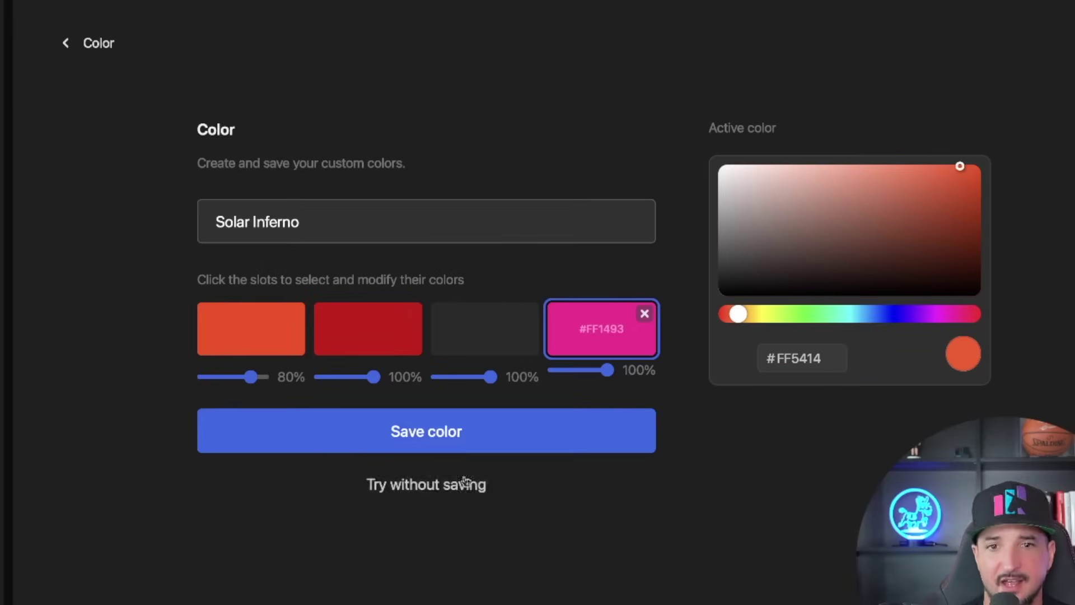
pyautogui.click(440, 442)
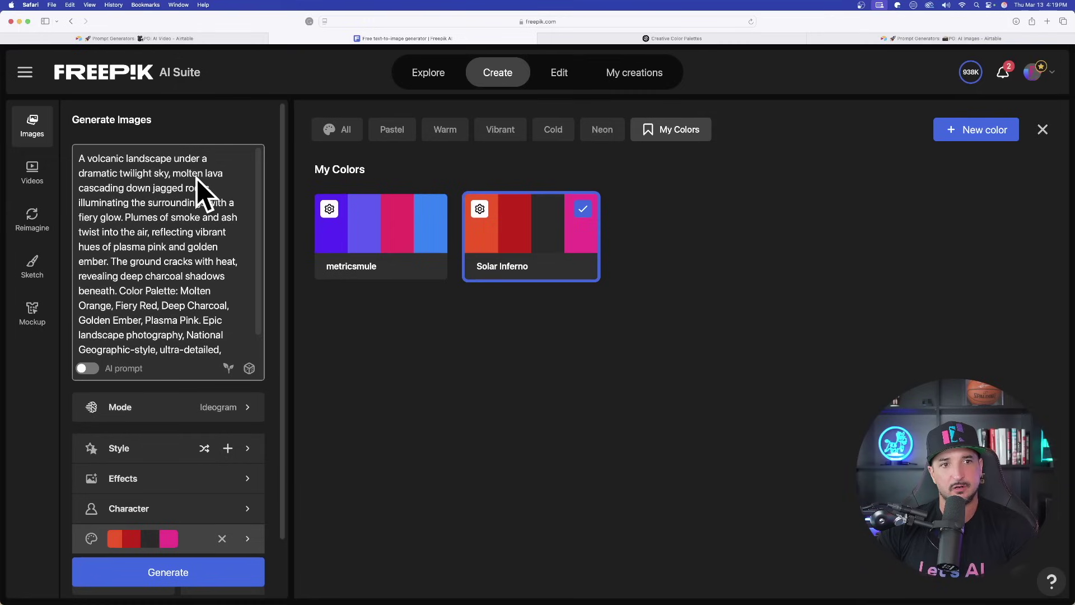
pyautogui.click(537, 233)
# Raise the image count to 4 and review the aspect ratio choices
pyautogui.scroll(-2, 233, 315)
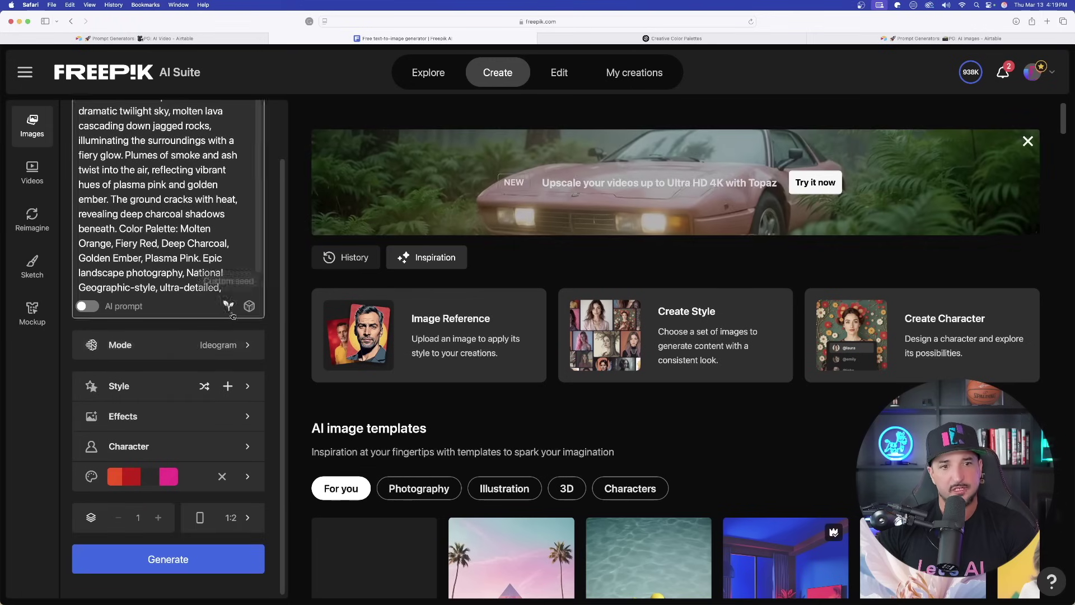
pyautogui.click(158, 518)
pyautogui.click(158, 518)
pyautogui.click(158, 517)
pyautogui.click(158, 517)
pyautogui.click(158, 518)
pyautogui.click(158, 518)
pyautogui.click(158, 518)
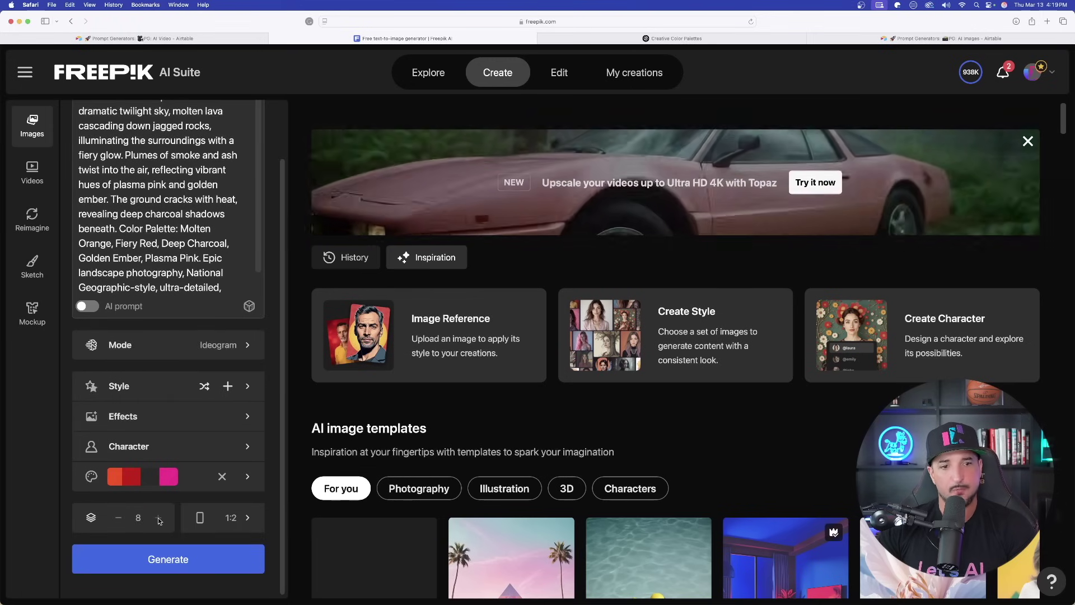
pyautogui.click(248, 518)
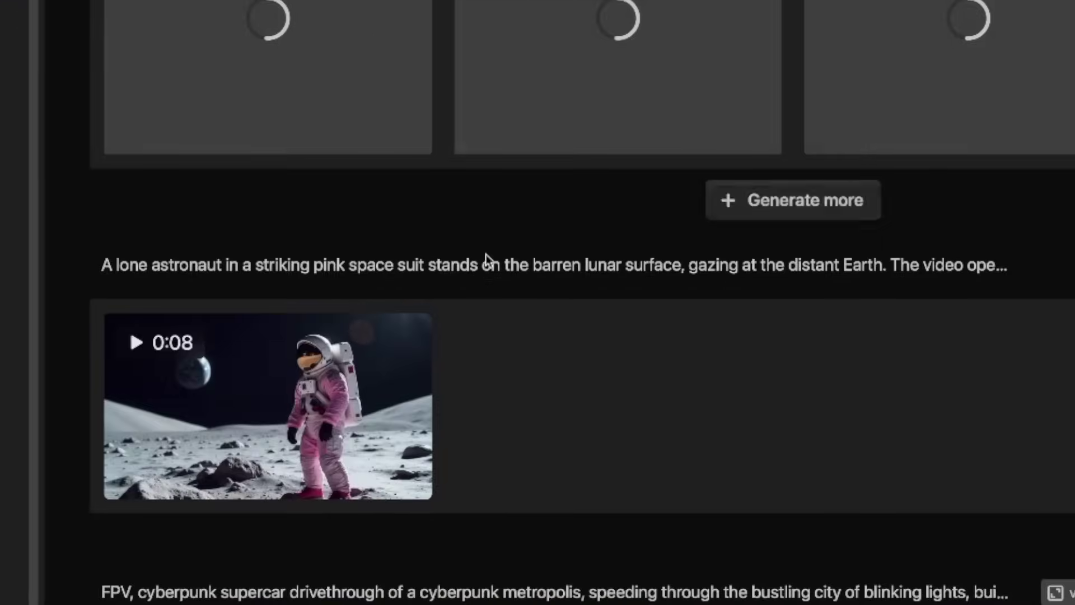
pyautogui.moveTo(395, 418)
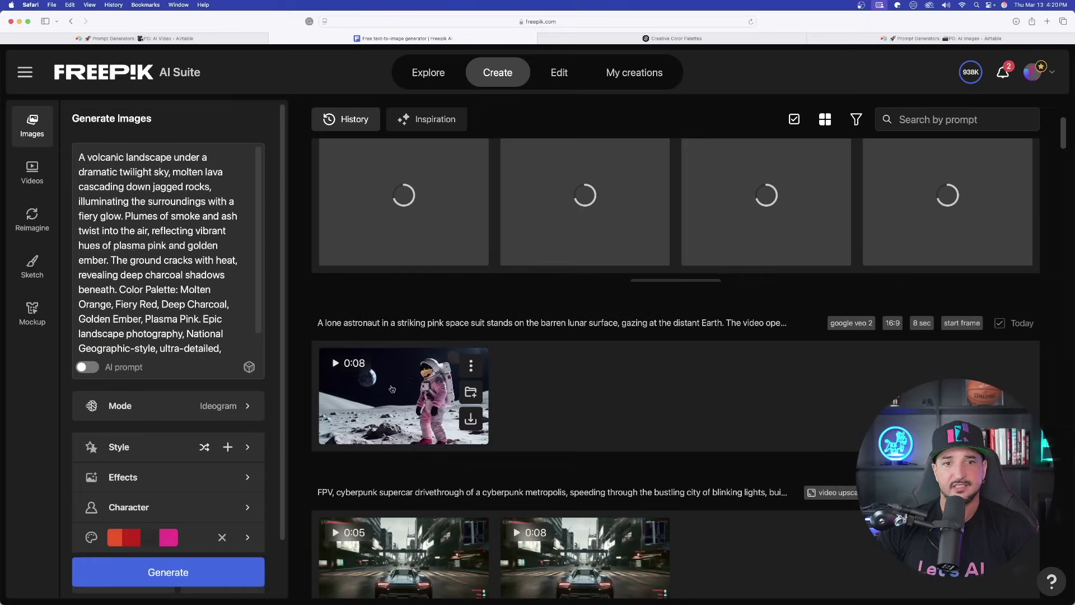
pyautogui.click(392, 390)
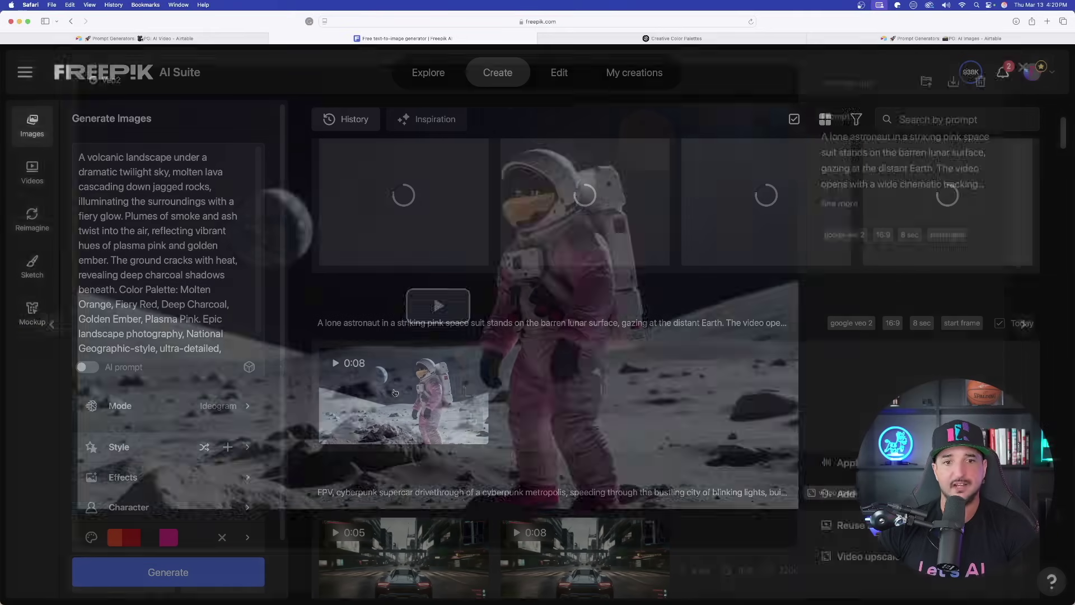
pyautogui.click(433, 304)
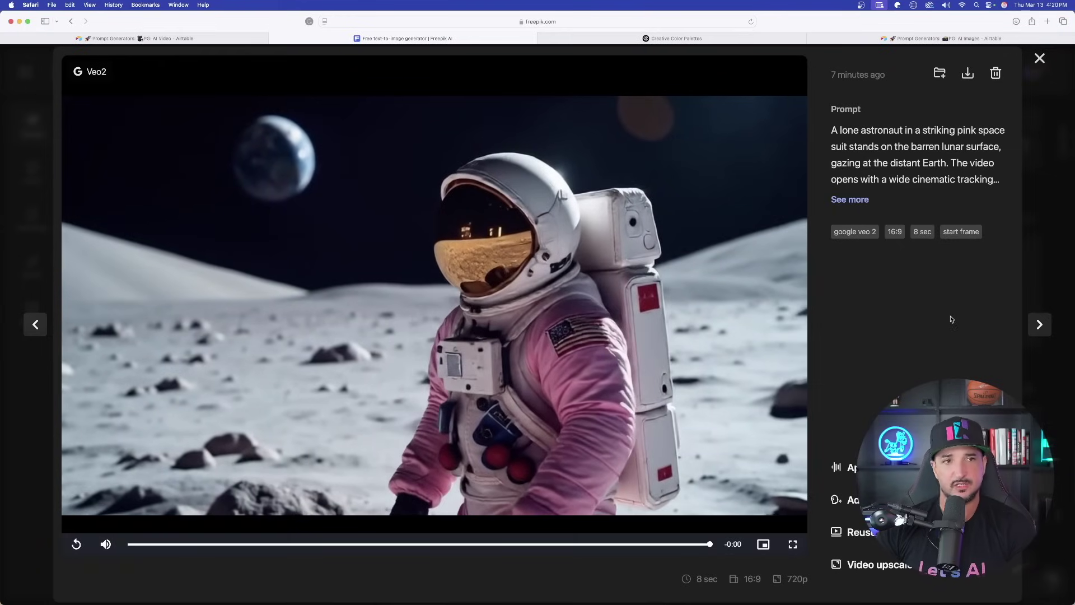
pyautogui.press('Escape')
pyautogui.scroll(3, 627, 248)
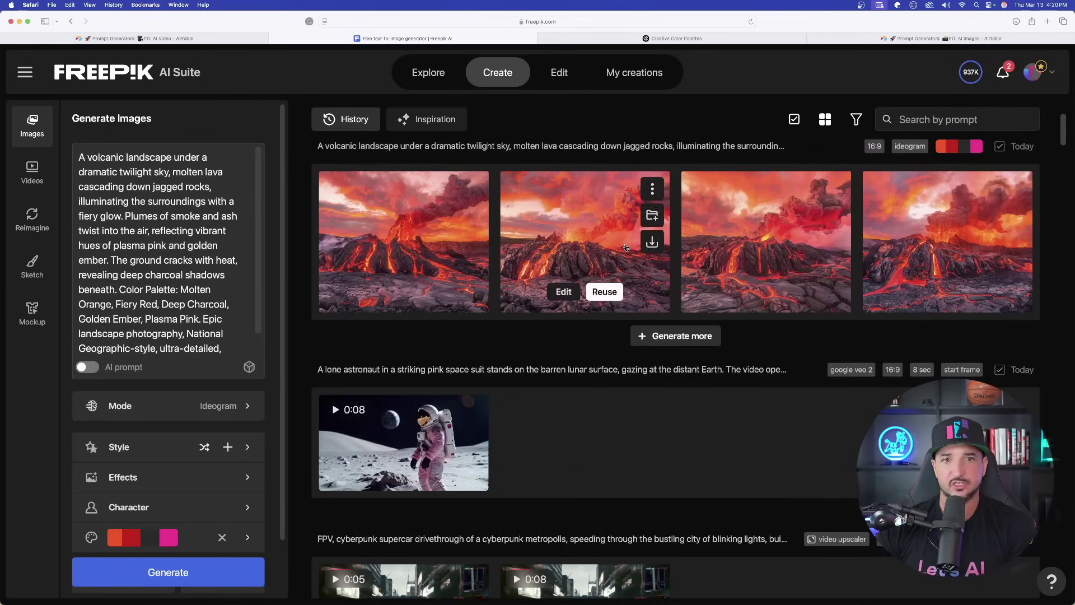
pyautogui.click(402, 236)
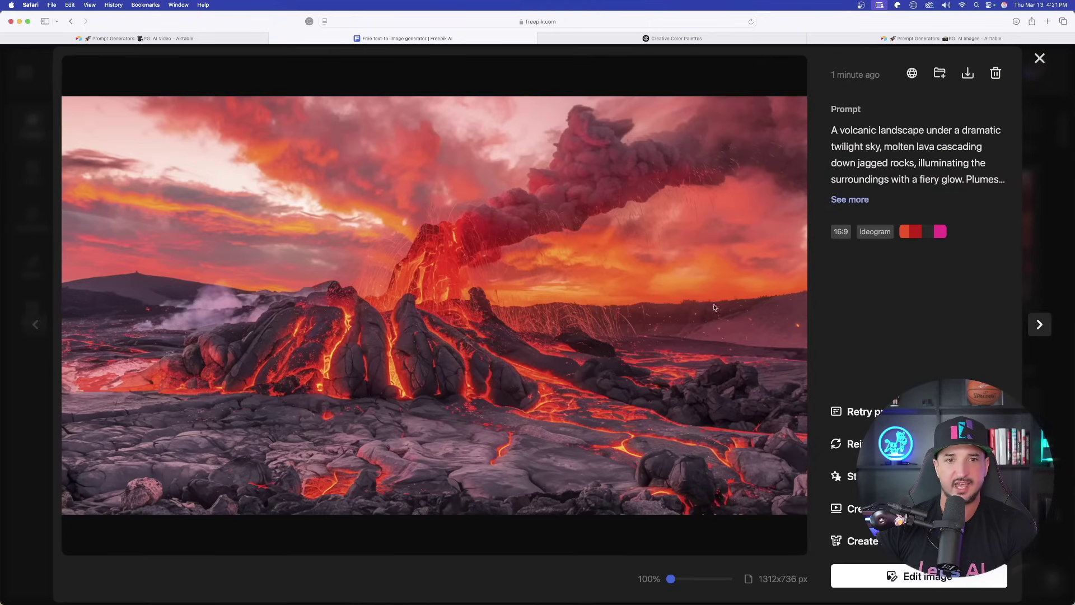
pyautogui.click(1039, 324)
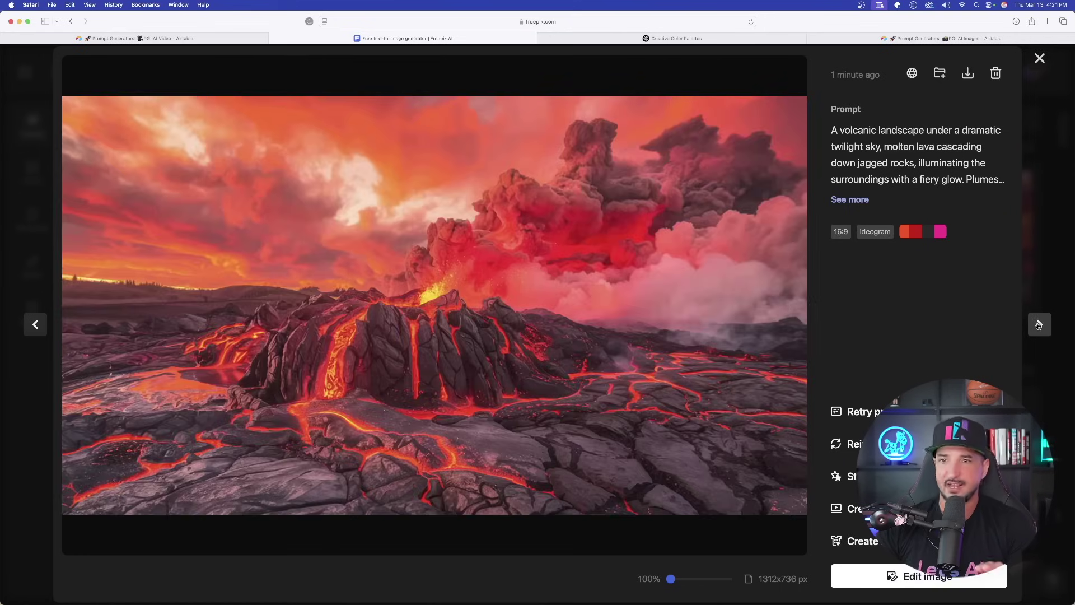
pyautogui.click(1038, 325)
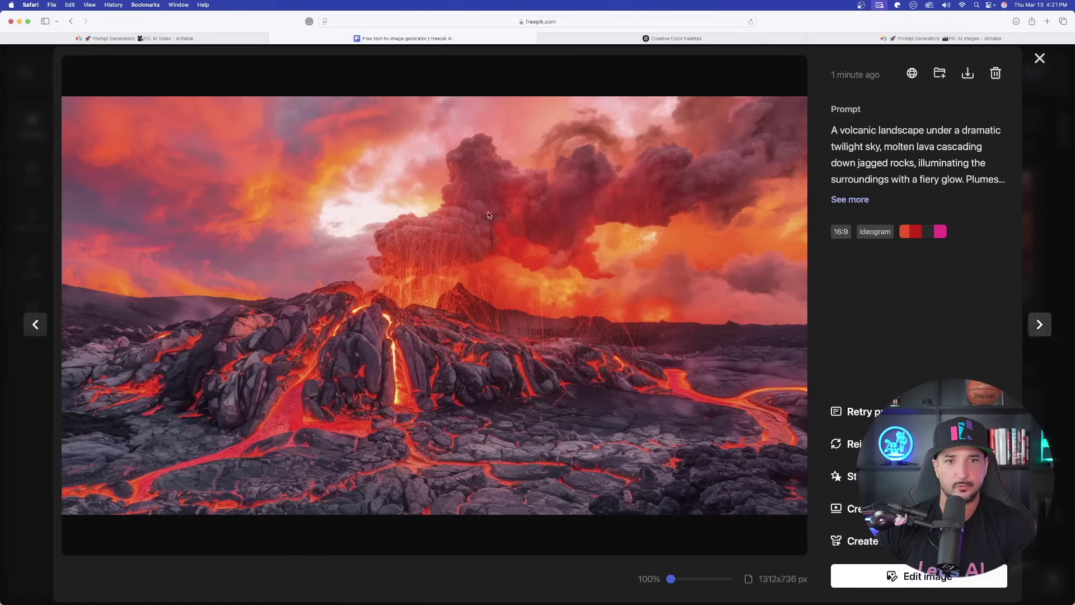
pyautogui.click(1039, 59)
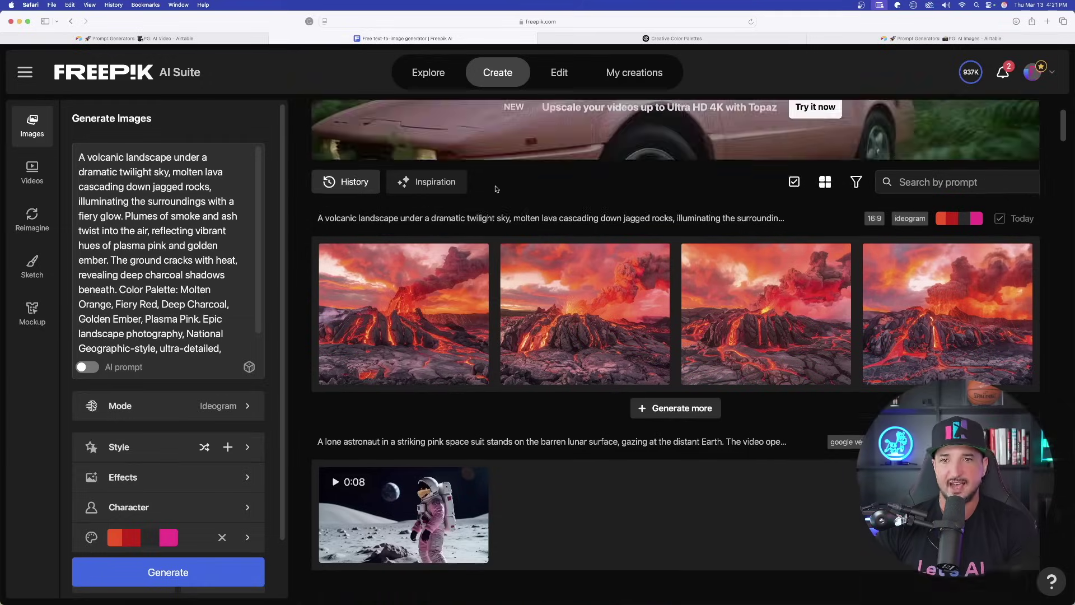
pyautogui.scroll(-5, 496, 189)
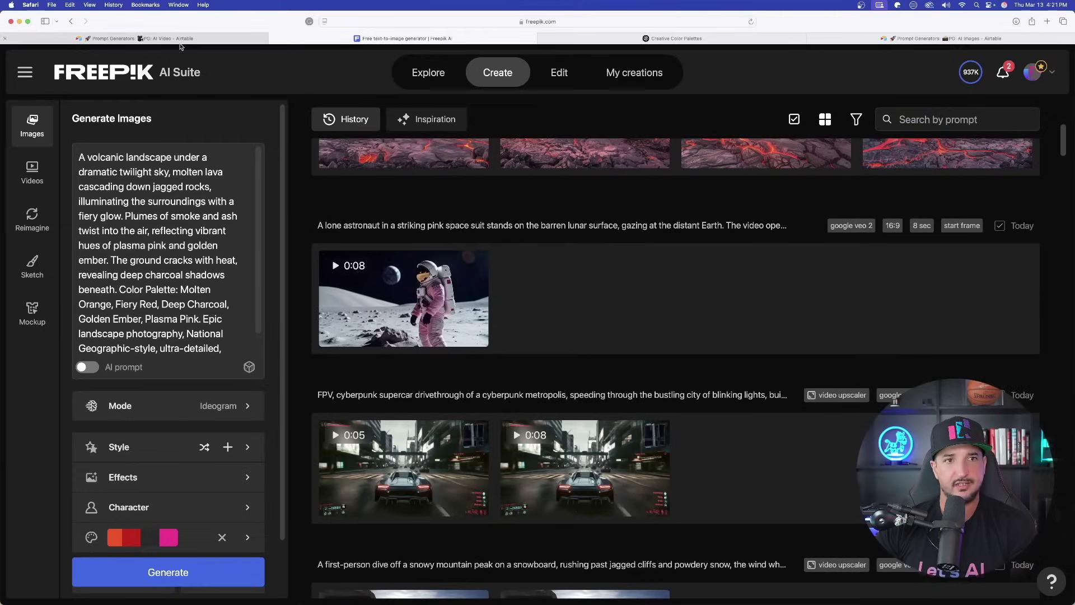
pyautogui.click(140, 38)
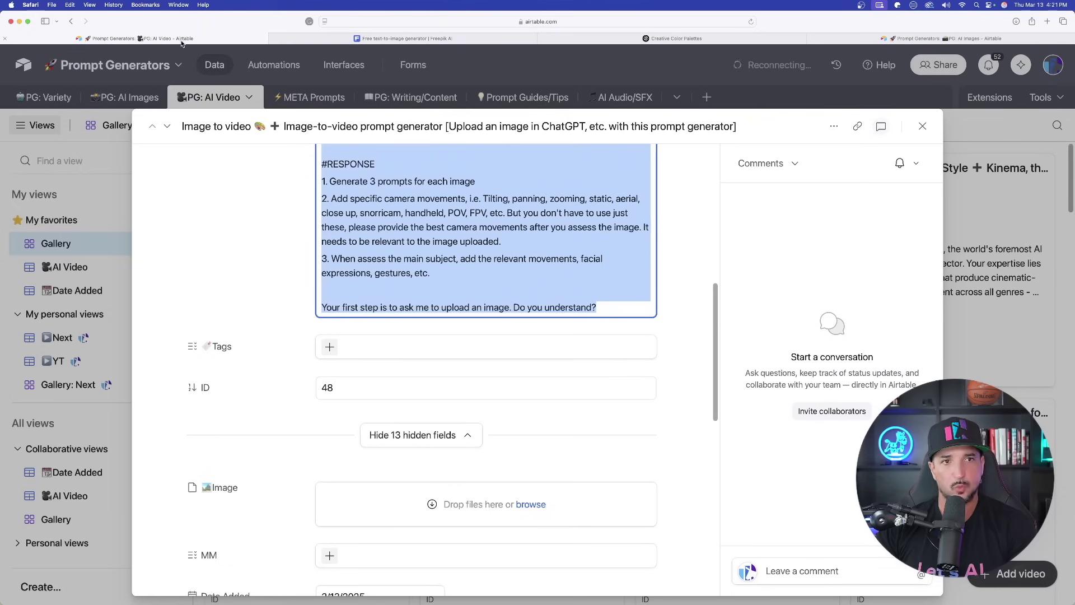
# Open the LET'S AI logo record in Airtable's gallery and preview its attached image
pyautogui.click(365, 39)
pyautogui.click(861, 38)
pyautogui.press('Escape')
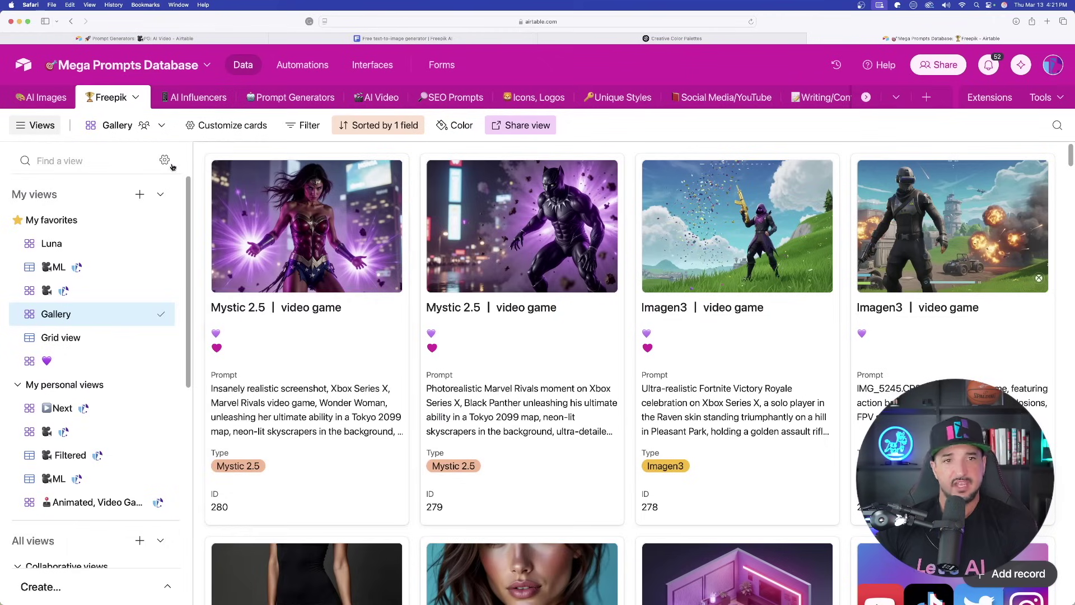
pyautogui.scroll(-4, 293, 255)
pyautogui.scroll(-2, 293, 255)
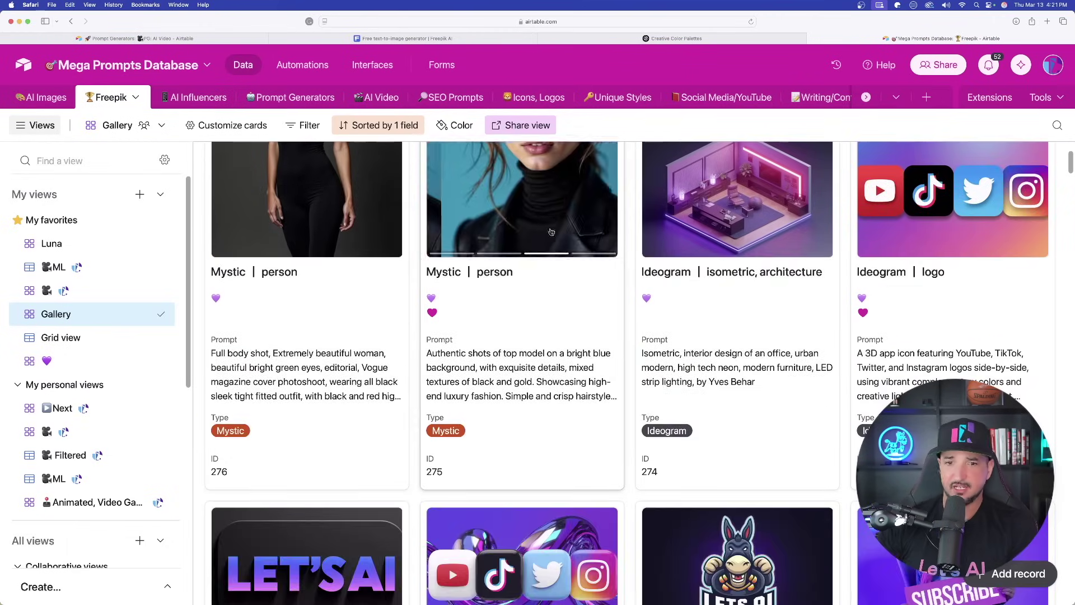
pyautogui.scroll(-5, 541, 249)
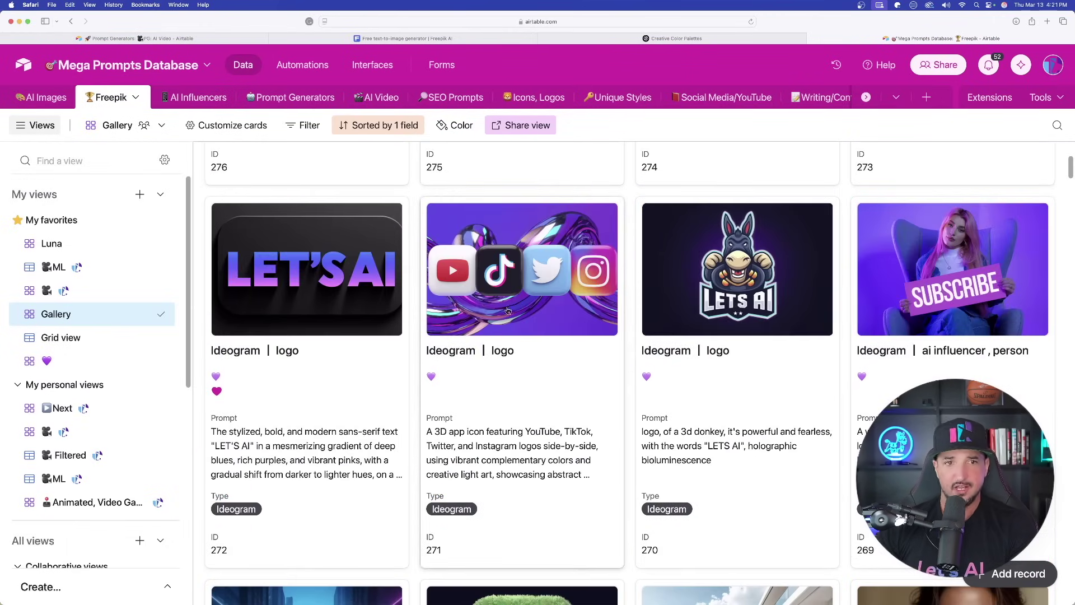
pyautogui.click(348, 377)
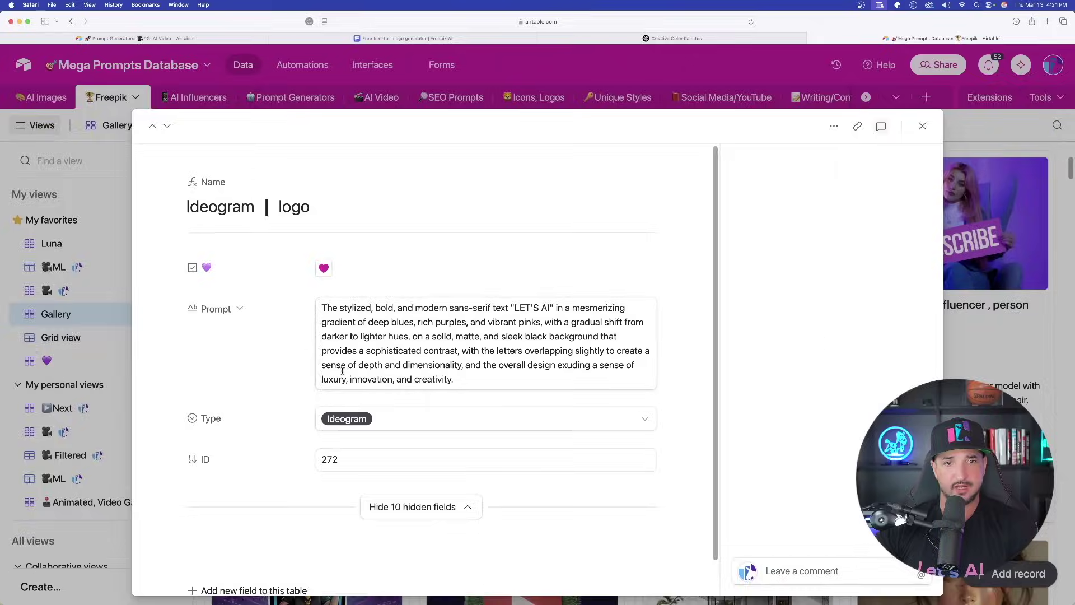
pyautogui.click(248, 240)
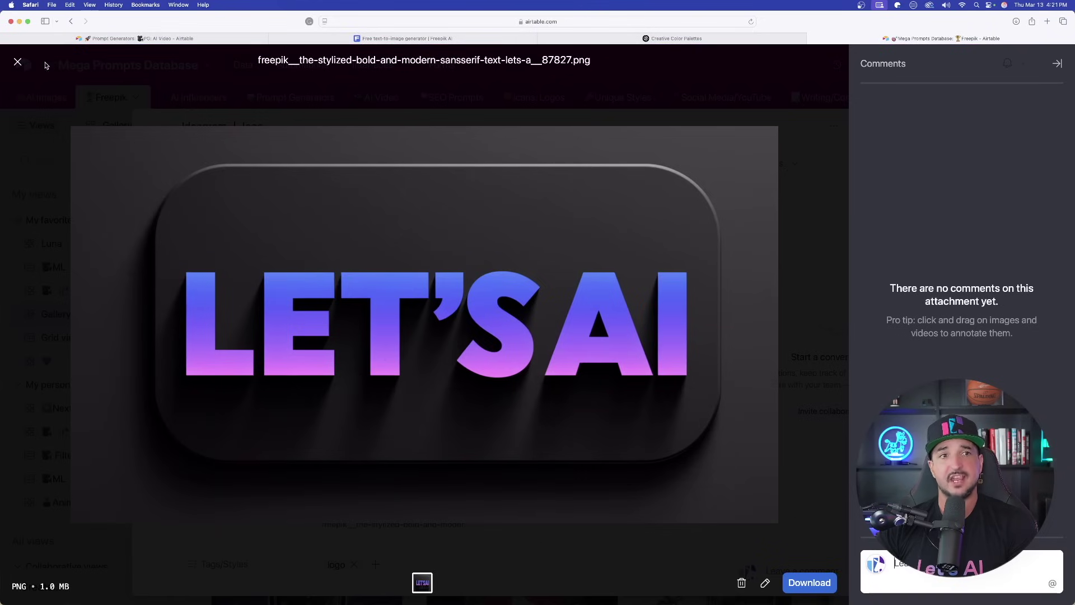
pyautogui.click(16, 62)
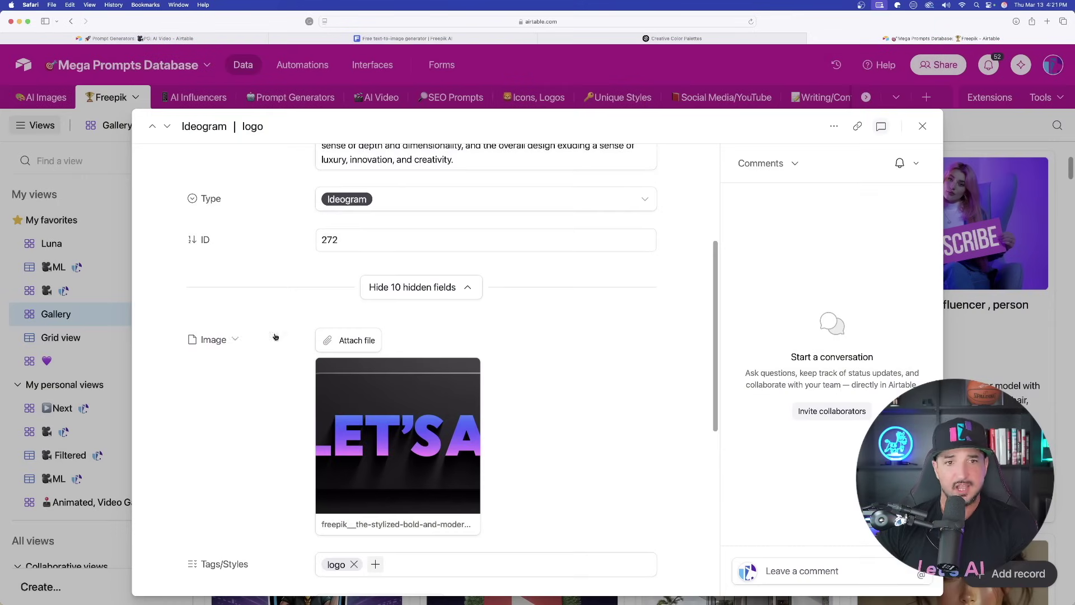
pyautogui.scroll(5, 388, 358)
# Copy the LET'S AI record's prompt and select the volcanic prompt in Freepik
pyautogui.click(387, 356)
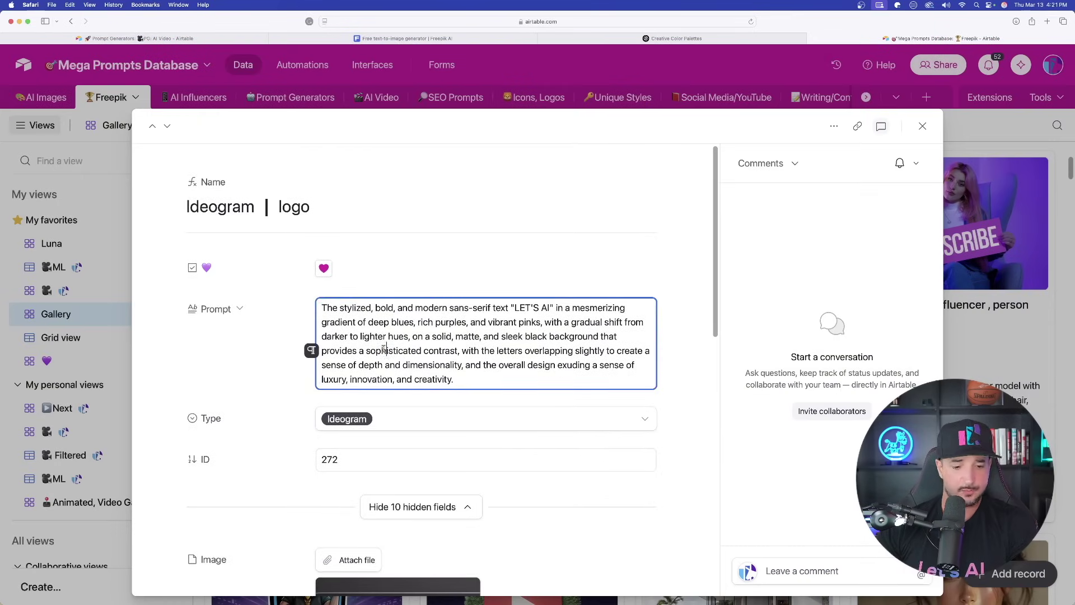
pyautogui.press('super+a')
pyautogui.press('super+c')
pyautogui.scroll(-5, 385, 348)
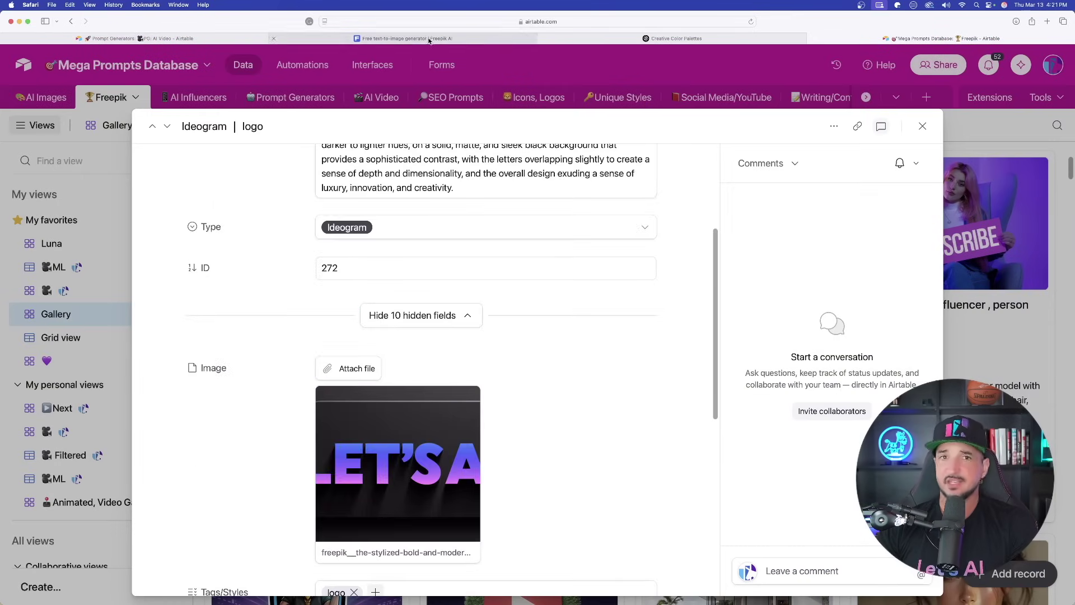
pyautogui.click(408, 38)
pyautogui.click(140, 294)
pyautogui.press('super+a')
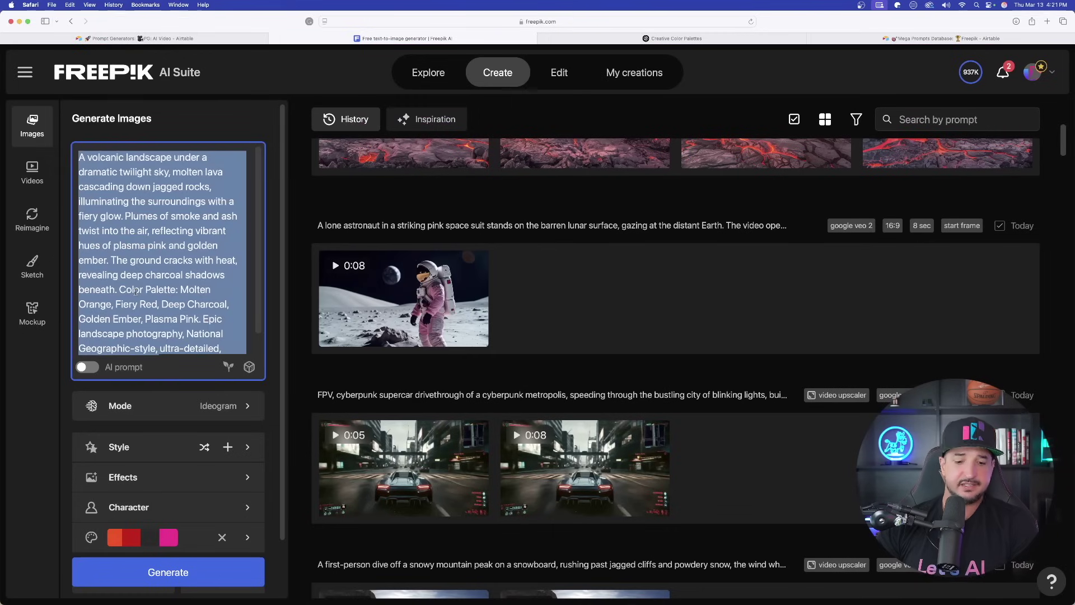
# Paste the LET'S AI prompt, switch the palette to neonight, and generate
pyautogui.press('super+v')
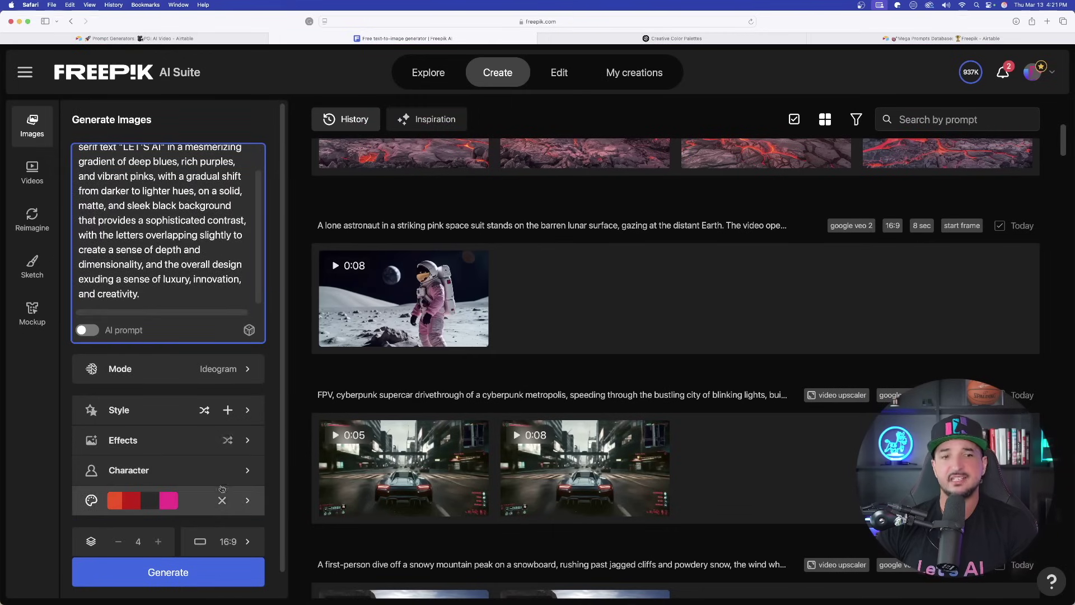
pyautogui.click(222, 502)
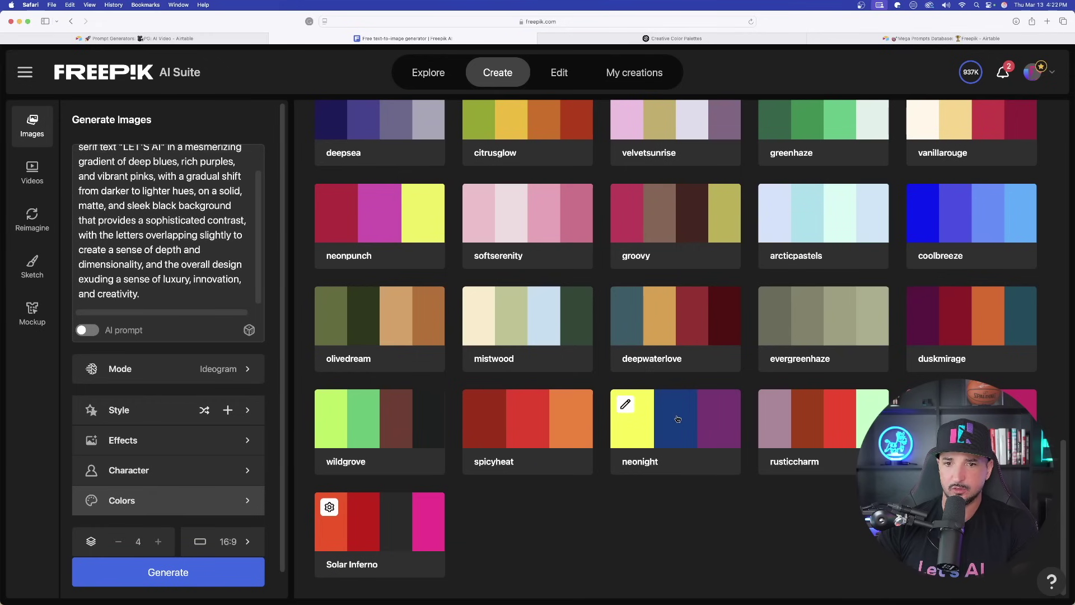
pyautogui.click(673, 422)
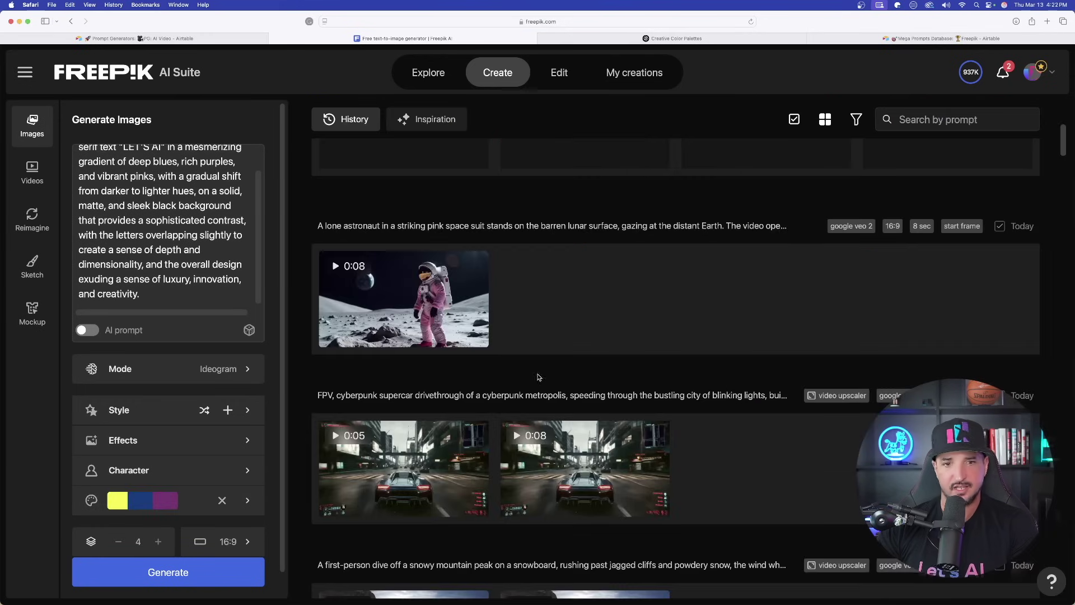
pyautogui.click(168, 571)
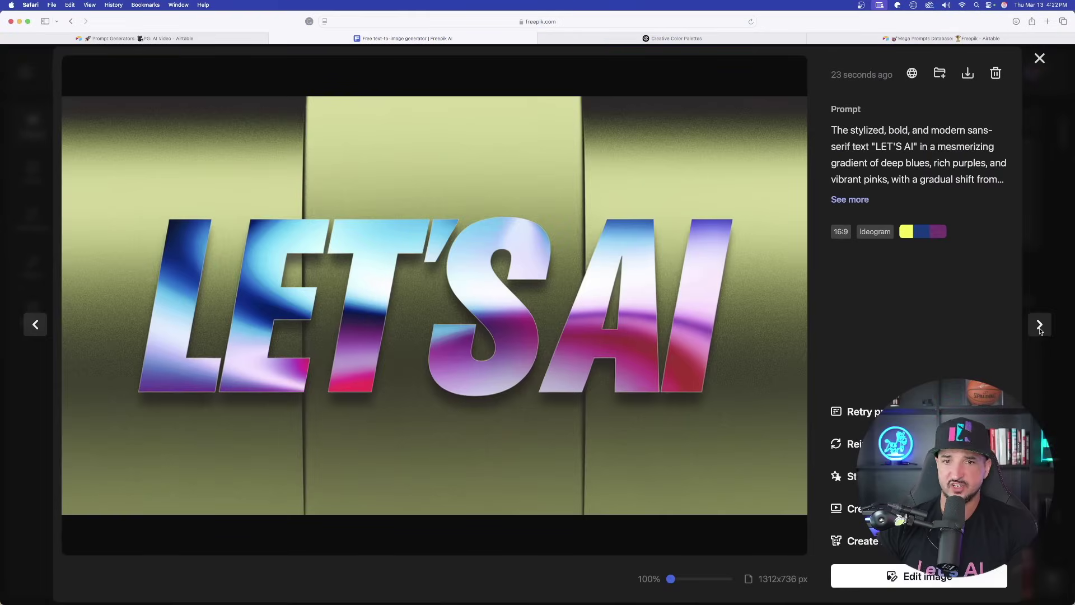
# Browse the neonight LET'S AI results and open the first 3D-style image full-size
pyautogui.click(1040, 326)
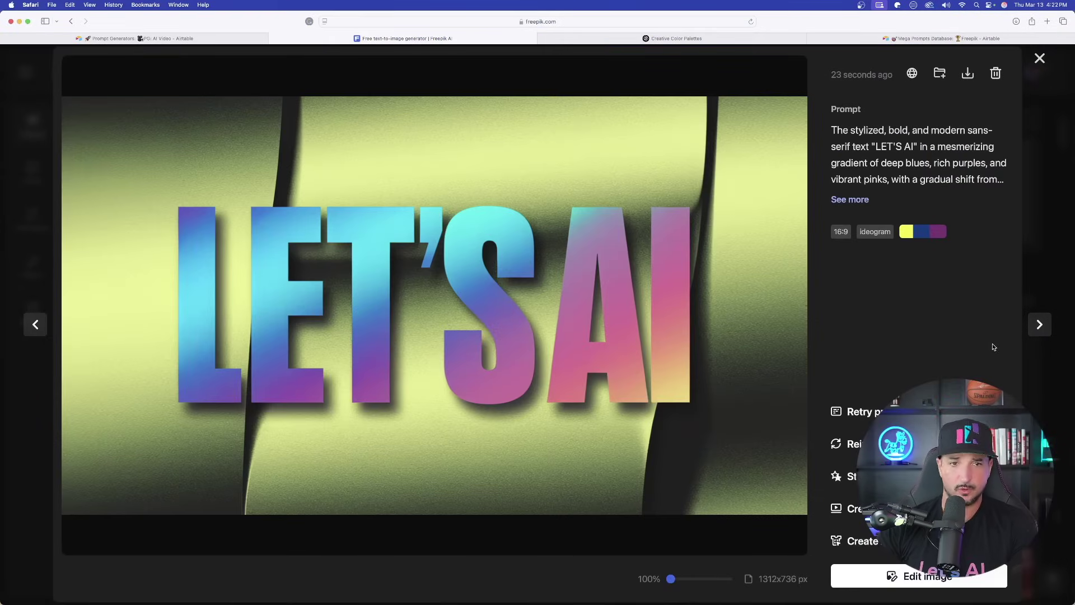
pyautogui.click(1046, 64)
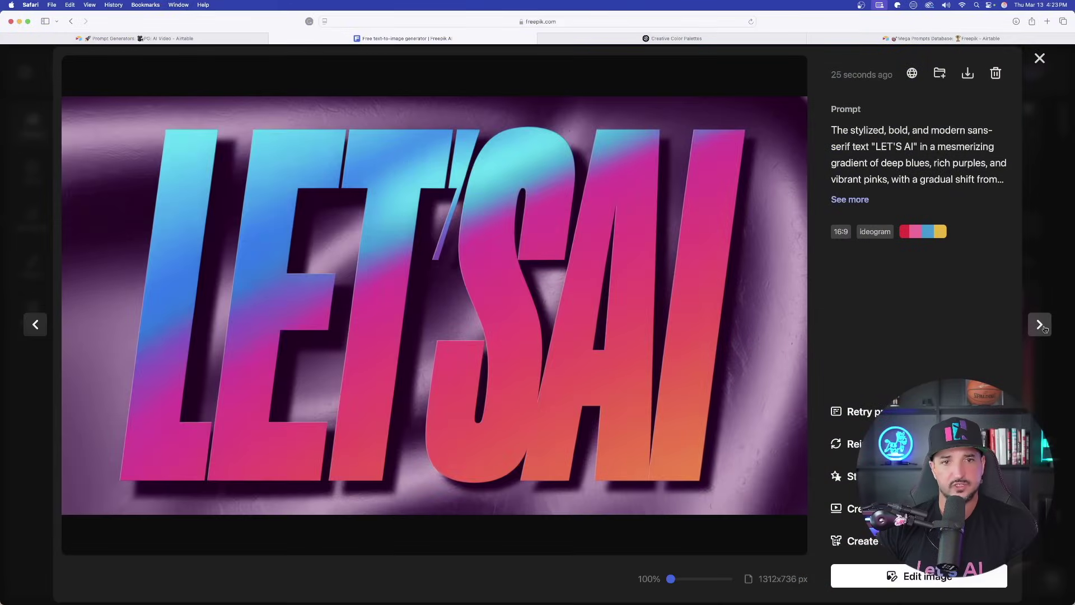
pyautogui.click(1041, 326)
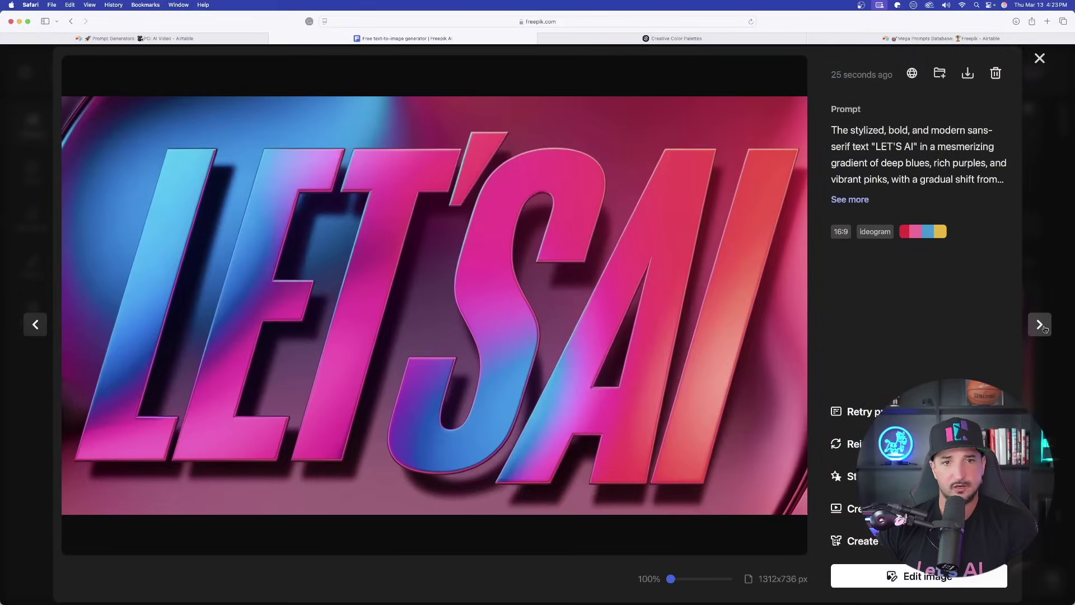
pyautogui.click(1041, 326)
pyautogui.click(1041, 326)
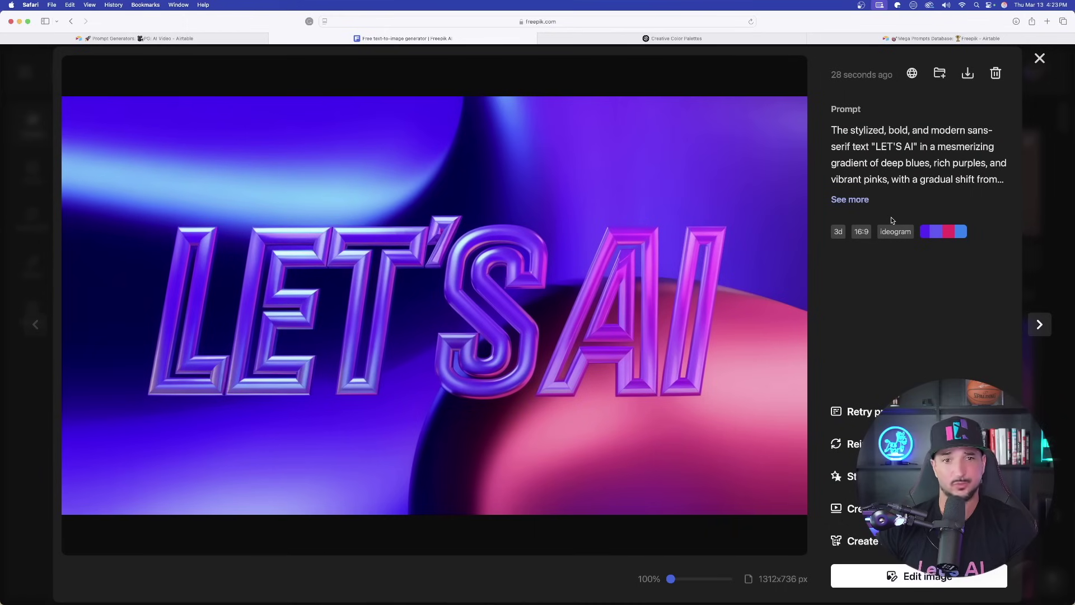
pyautogui.press('Escape')
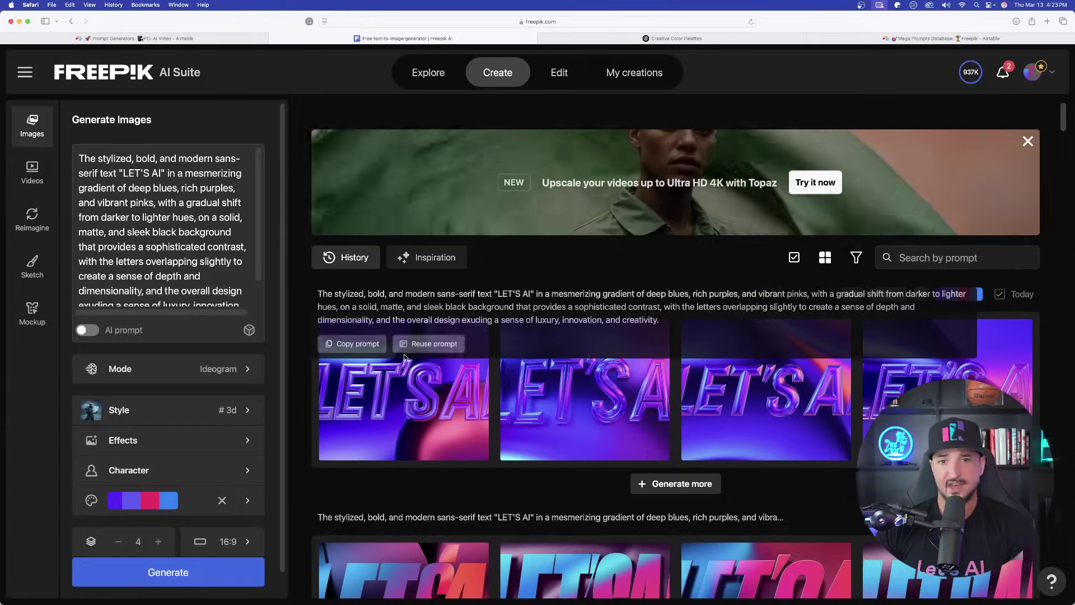
pyautogui.click(403, 398)
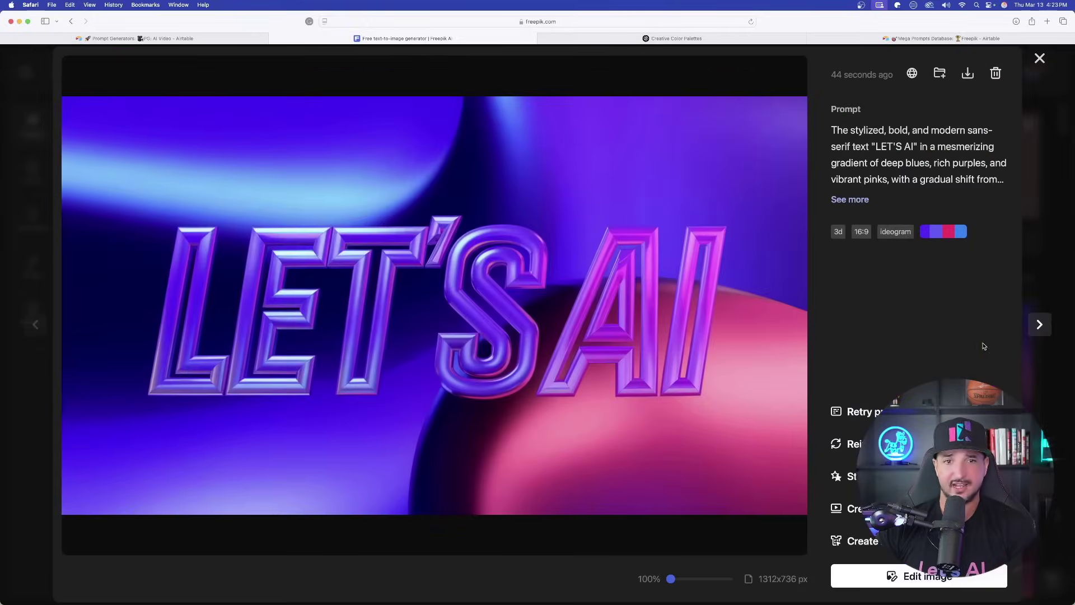